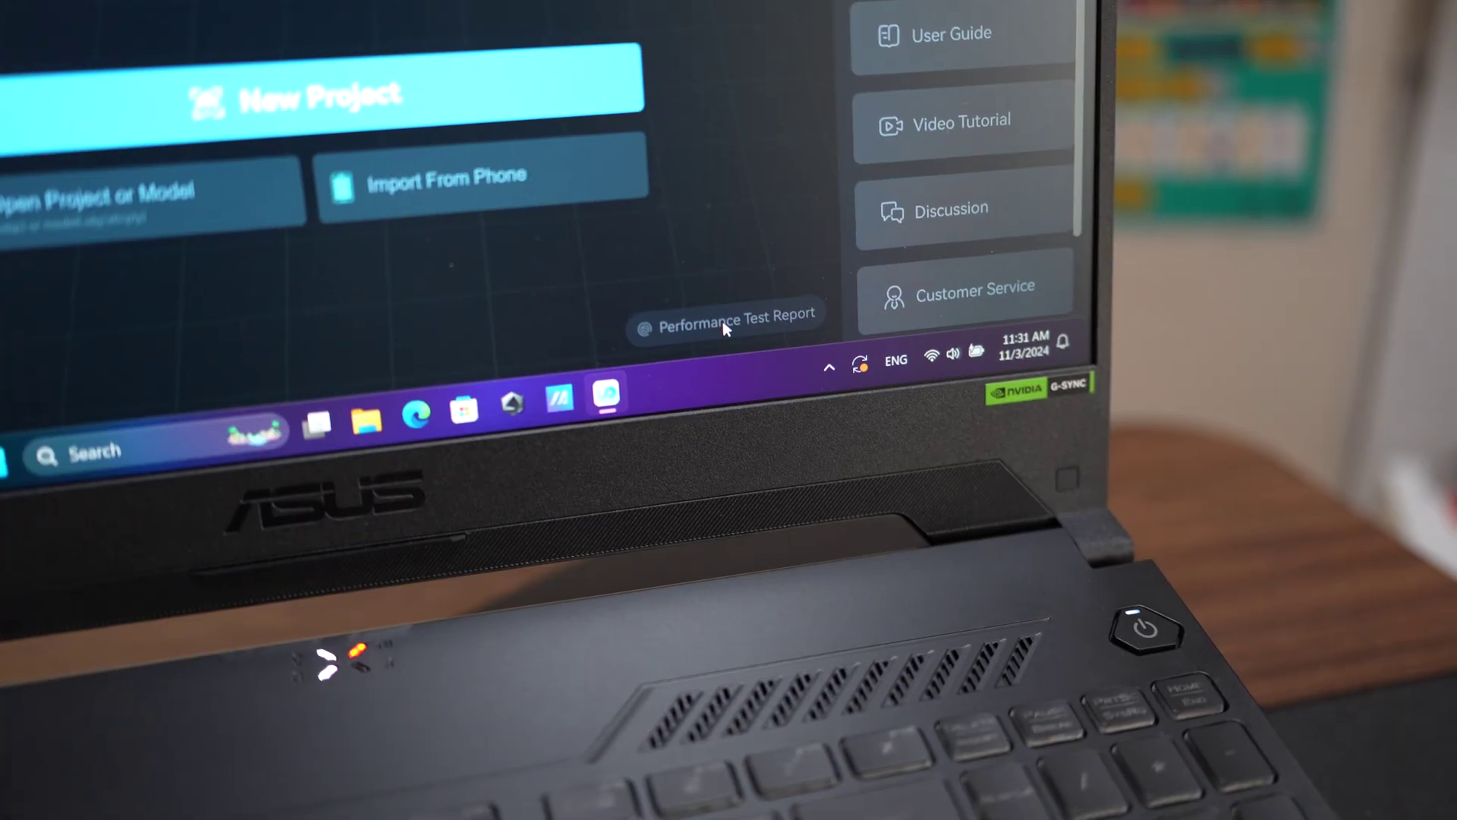
- Run the performance test report and bring up GPU Setting with the RTX 4070 Laptop GPU checked
{"action": "left_click", "coordinate": [881, 394]}
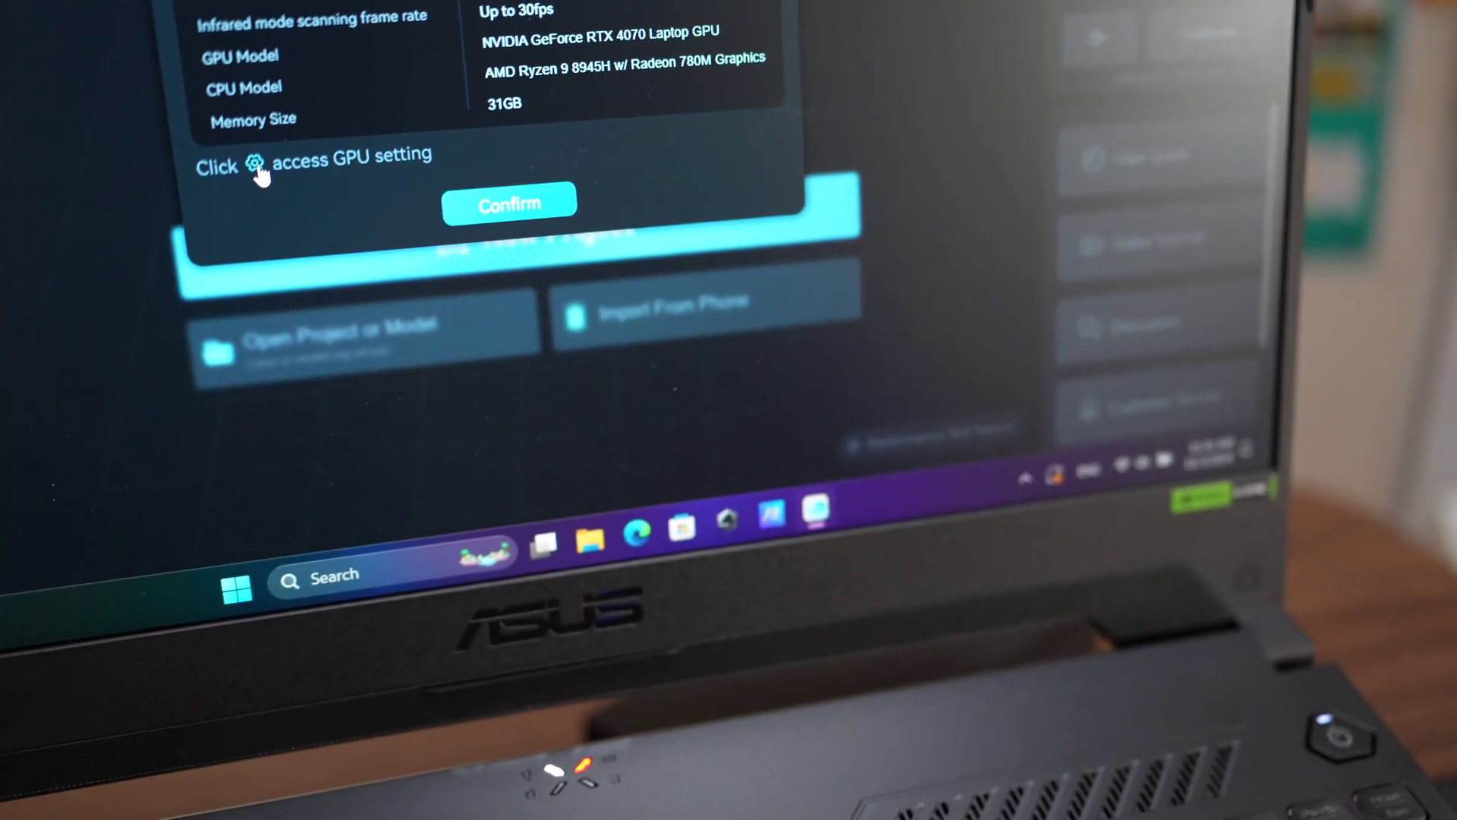
{"action": "left_click", "coordinate": [260, 163]}
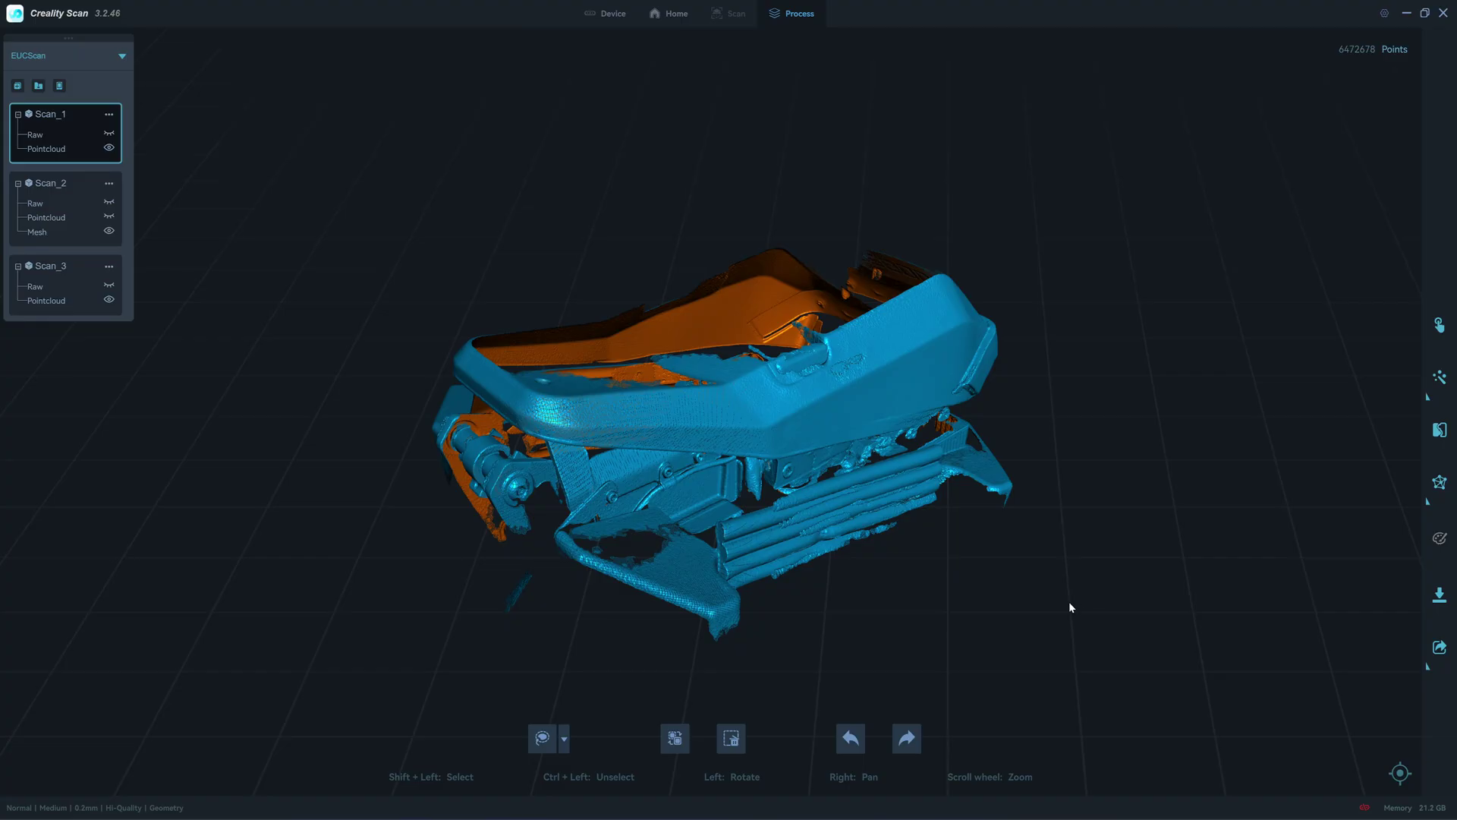
- Orbit the Scan_1 point cloud to view the unicycle's upper section from the side
{"action": "left_click_drag", "start_coordinate": [1070, 607], "coordinate": [754, 557]}
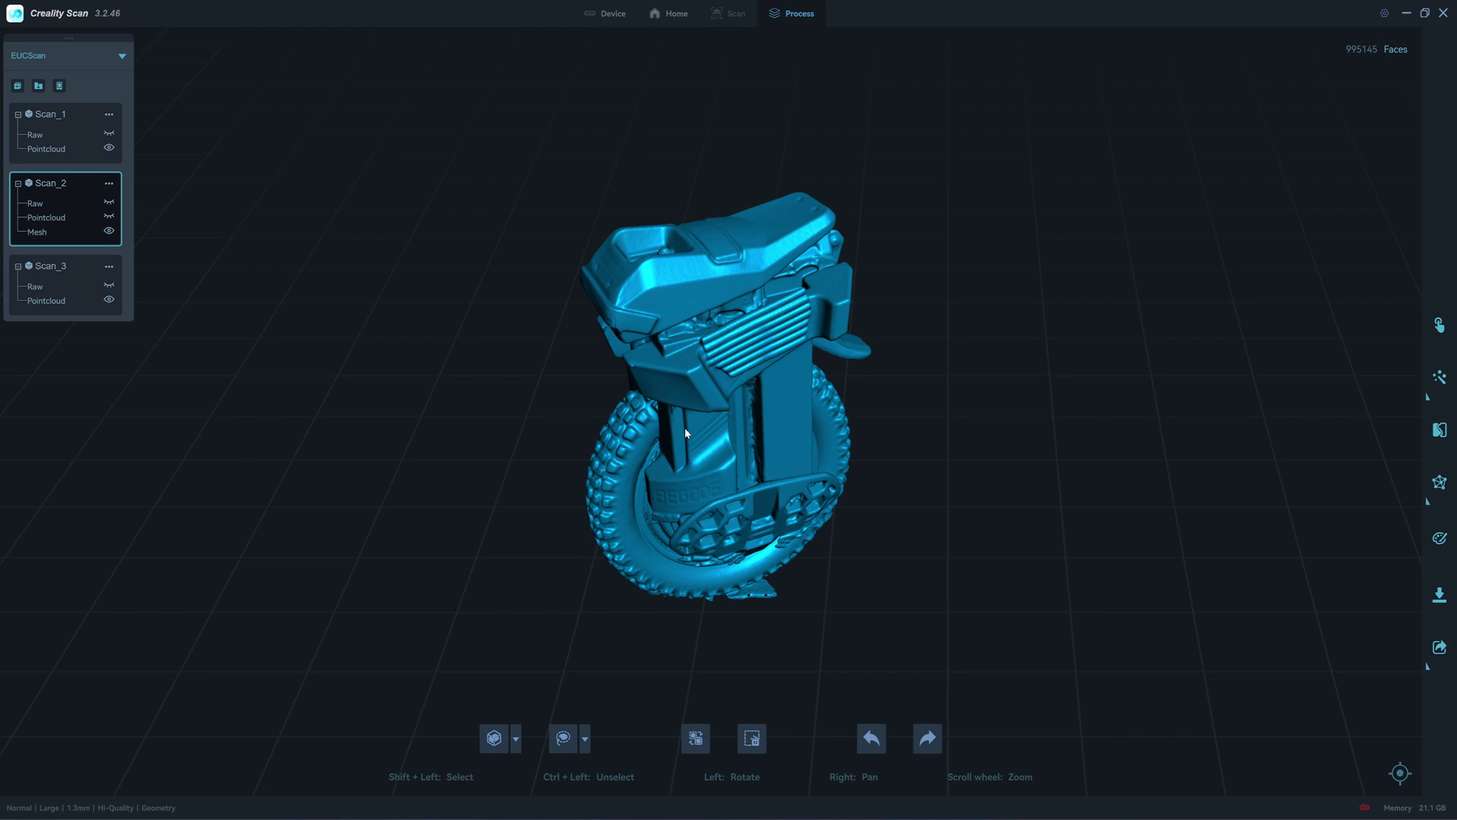
- Orbit and zoom around the Scan_2 unicycle mesh, from its top to its right side
{"action": "left_click_drag", "start_coordinate": [862, 476], "coordinate": [812, 397]}
{"action": "scroll", "coordinate": [901, 425], "scroll_direction": "up", "scroll_amount": 3}
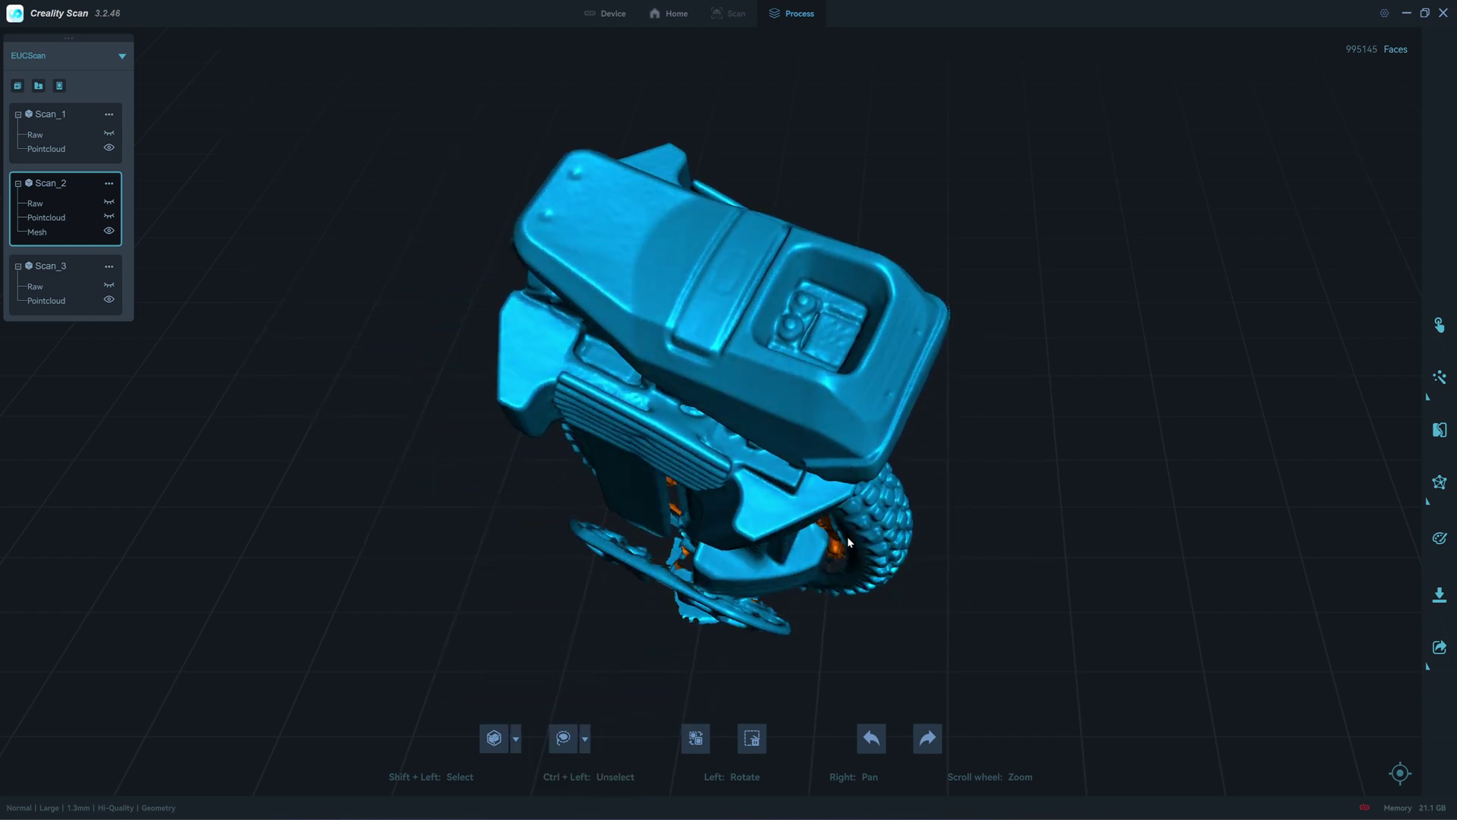
{"action": "left_click_drag", "start_coordinate": [848, 540], "coordinate": [630, 389]}
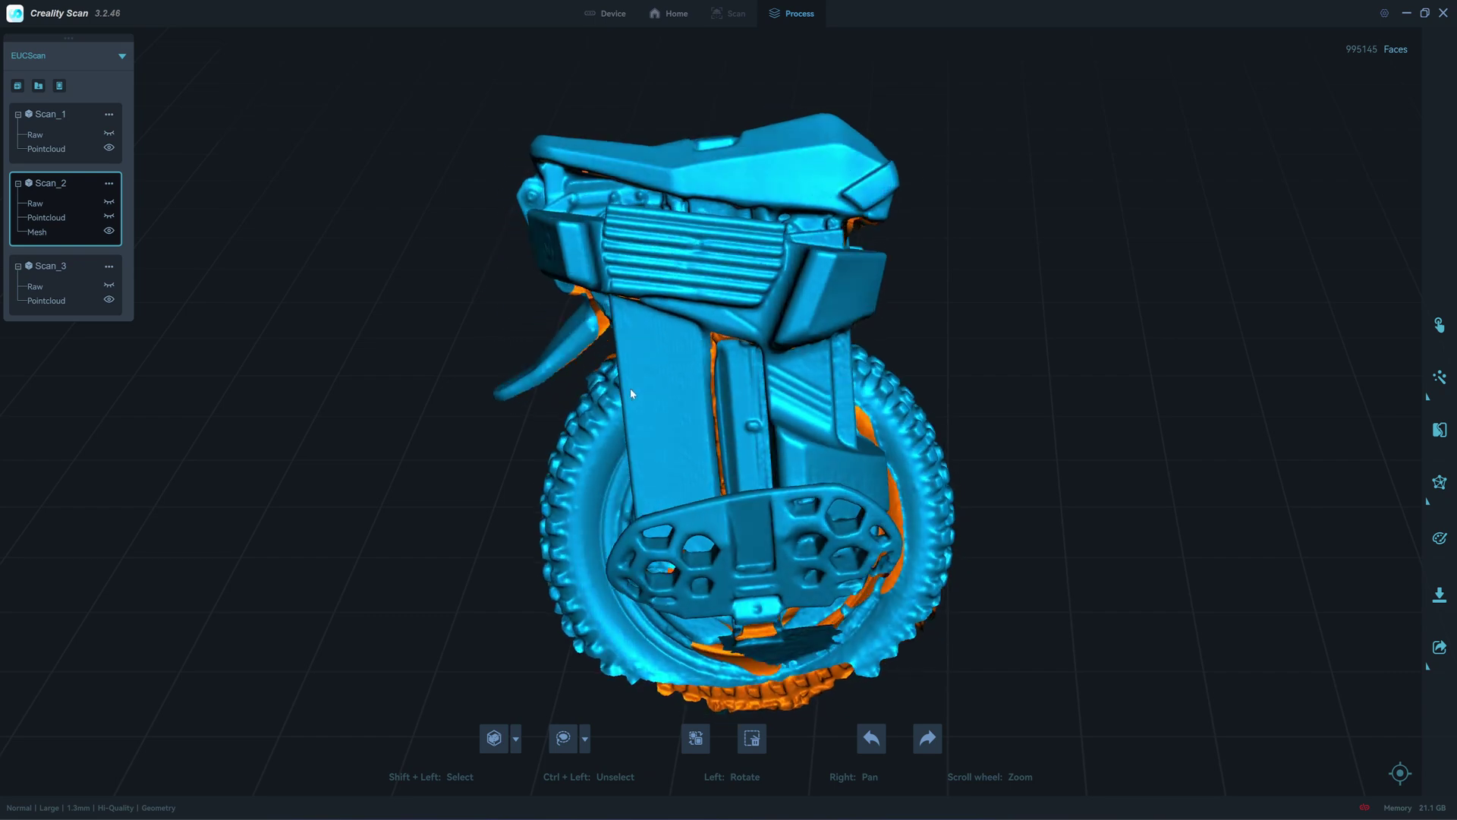
{"action": "scroll", "coordinate": [645, 349], "scroll_direction": "up", "scroll_amount": 5}
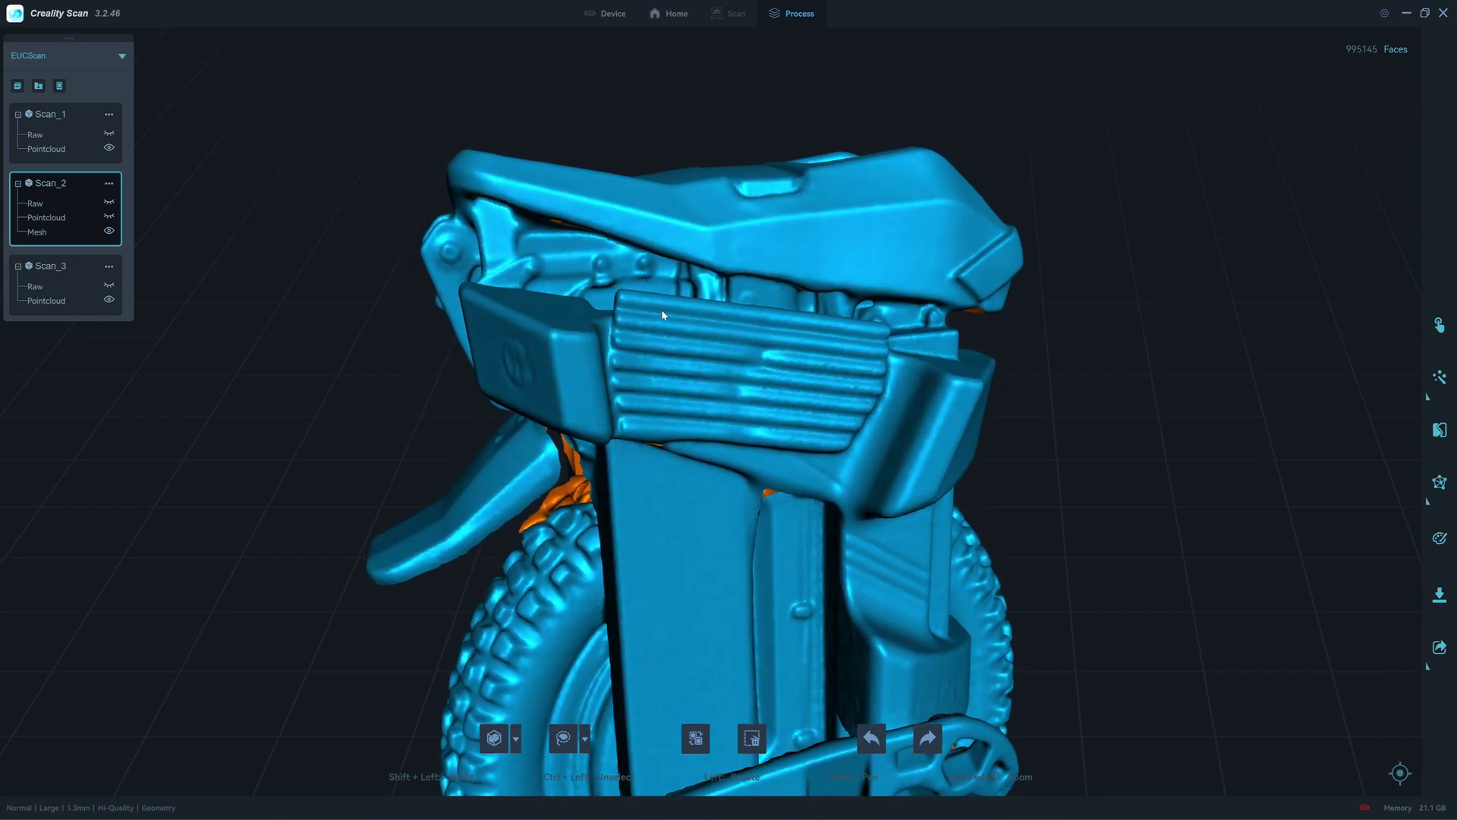
{"action": "scroll", "coordinate": [514, 265], "scroll_direction": "up", "scroll_amount": 4}
{"action": "scroll", "coordinate": [522, 258], "scroll_direction": "down", "scroll_amount": 4}
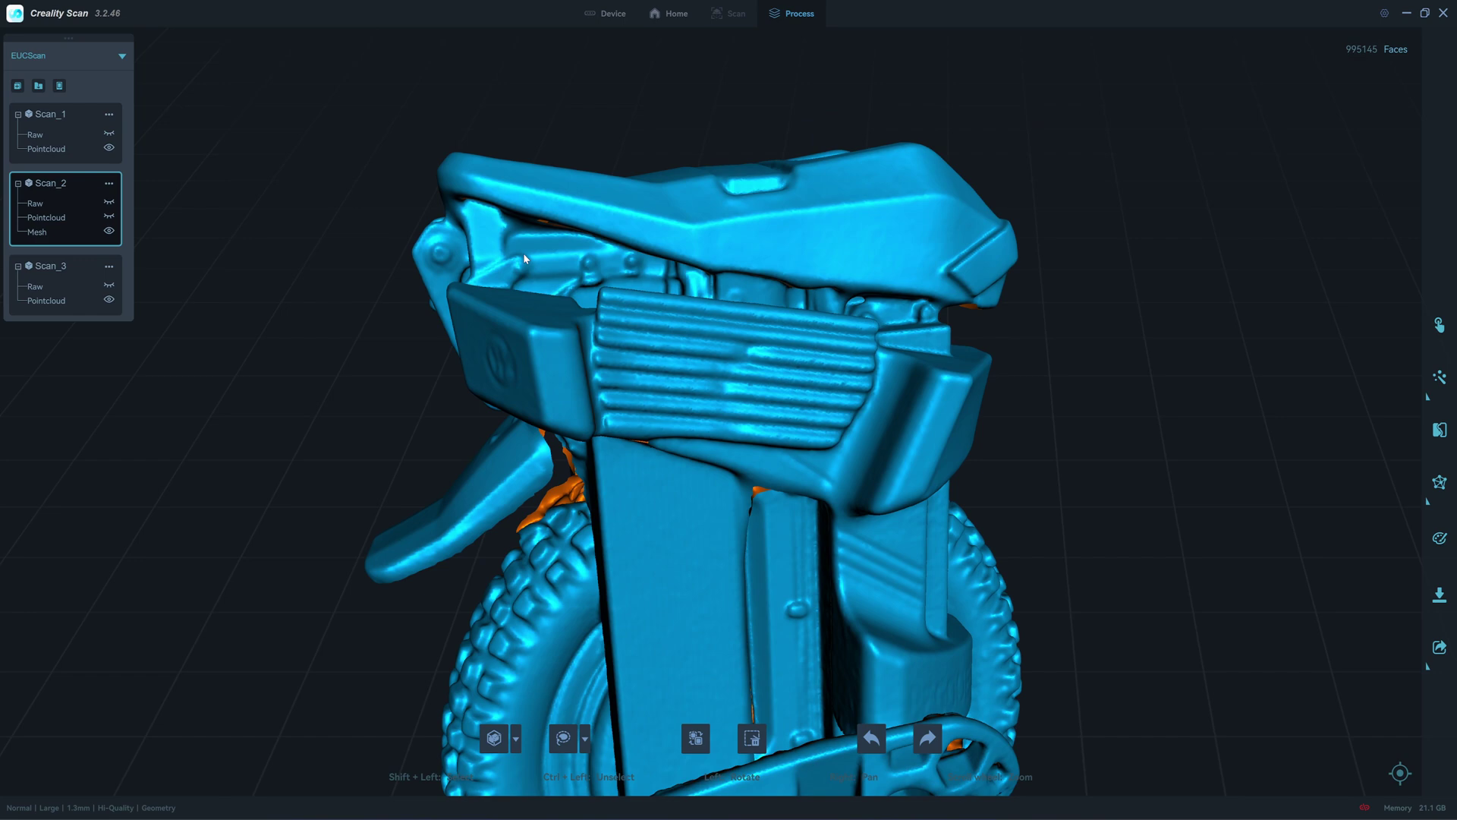
{"action": "left_click_drag", "start_coordinate": [522, 253], "coordinate": [580, 254]}
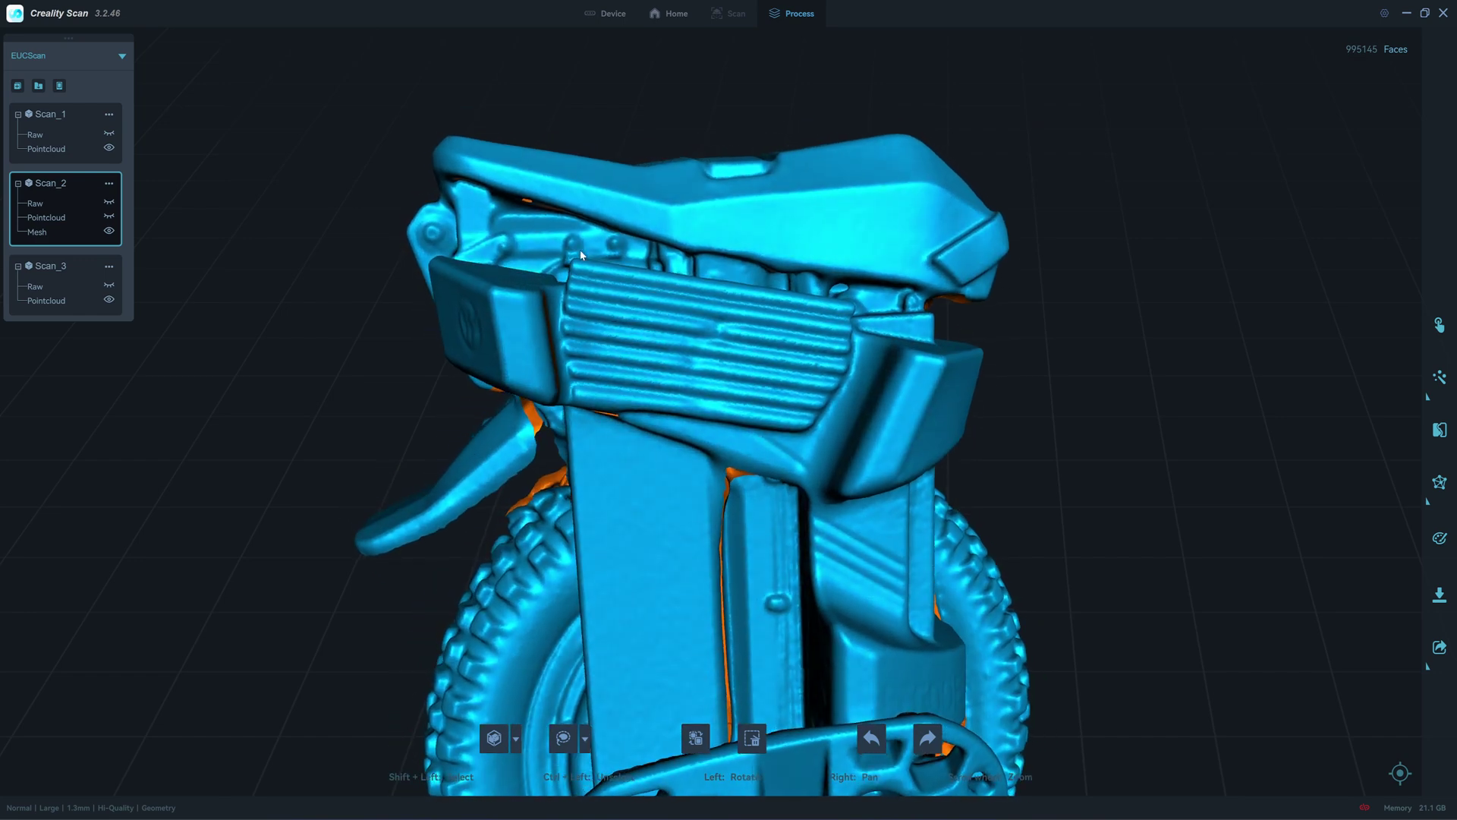
{"action": "left_click_drag", "start_coordinate": [814, 365], "coordinate": [746, 390]}
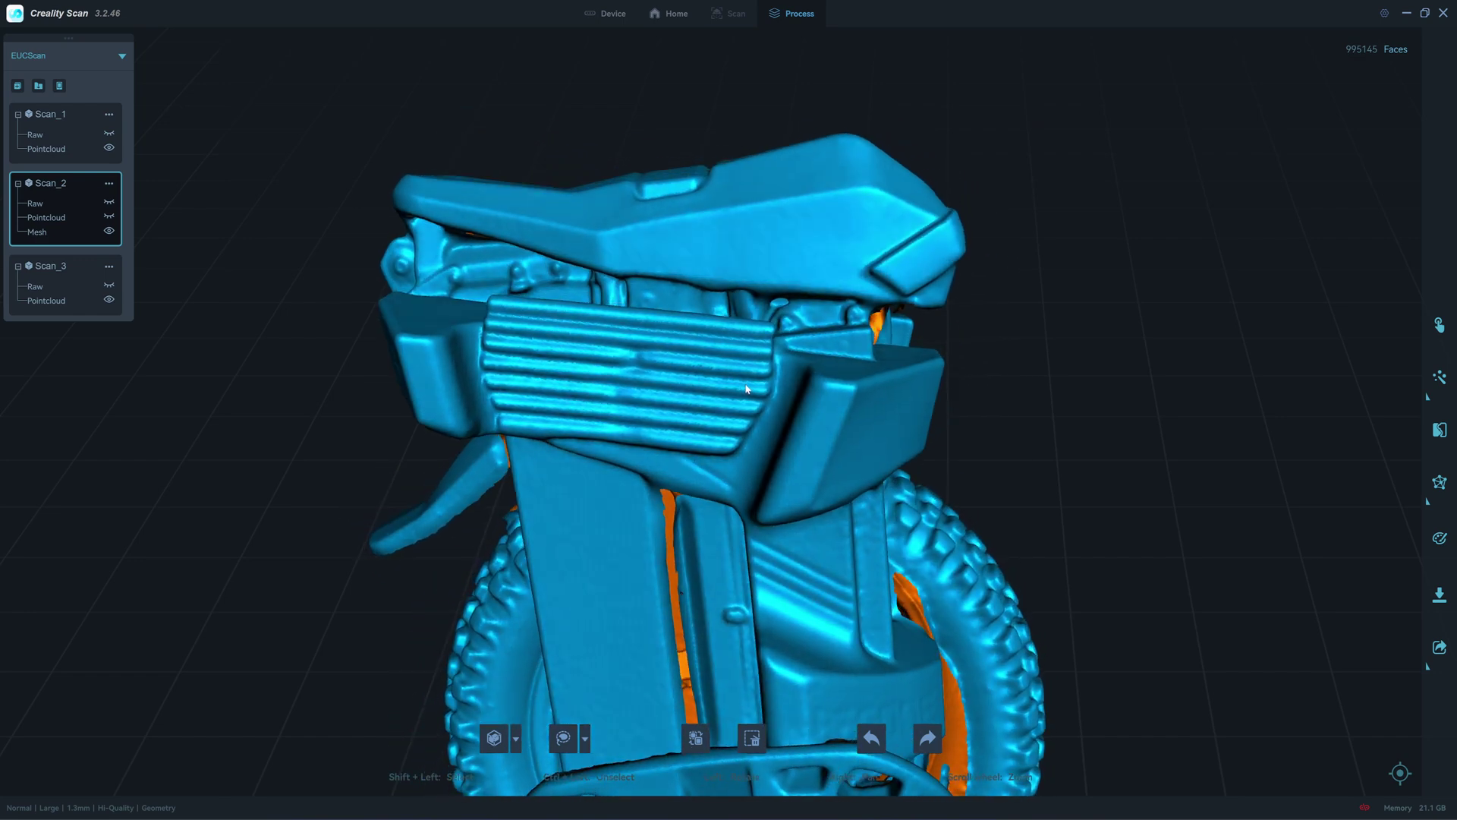
{"action": "scroll", "coordinate": [746, 389], "scroll_direction": "down", "scroll_amount": 5}
{"action": "left_click_drag", "start_coordinate": [630, 372], "coordinate": [568, 359]}
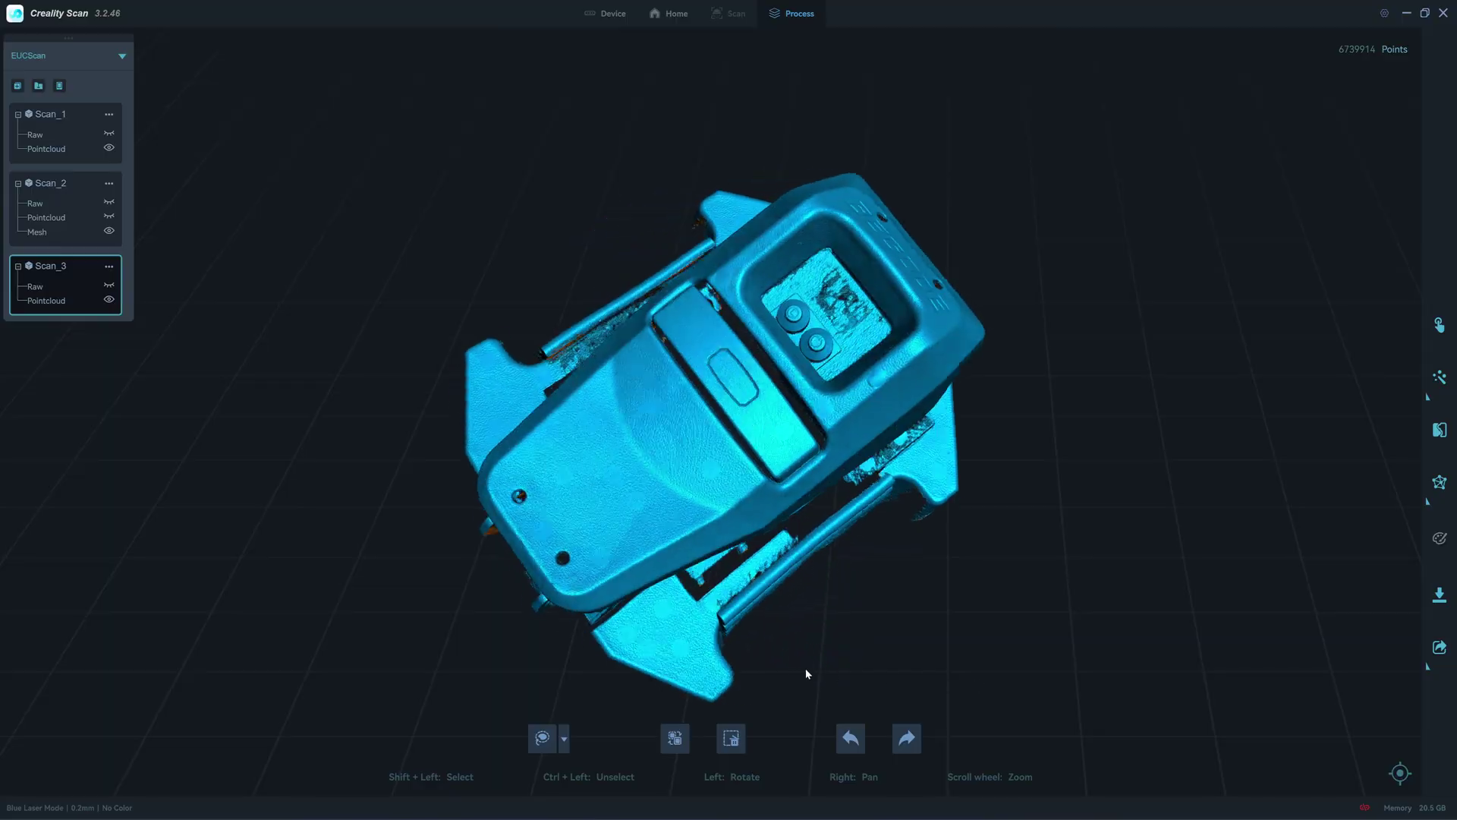
- Compare the Scan_3 point cloud and Scan_2 mesh by orbiting and zooming, ending on Scan_2
{"action": "left_click_drag", "start_coordinate": [806, 673], "coordinate": [804, 407]}
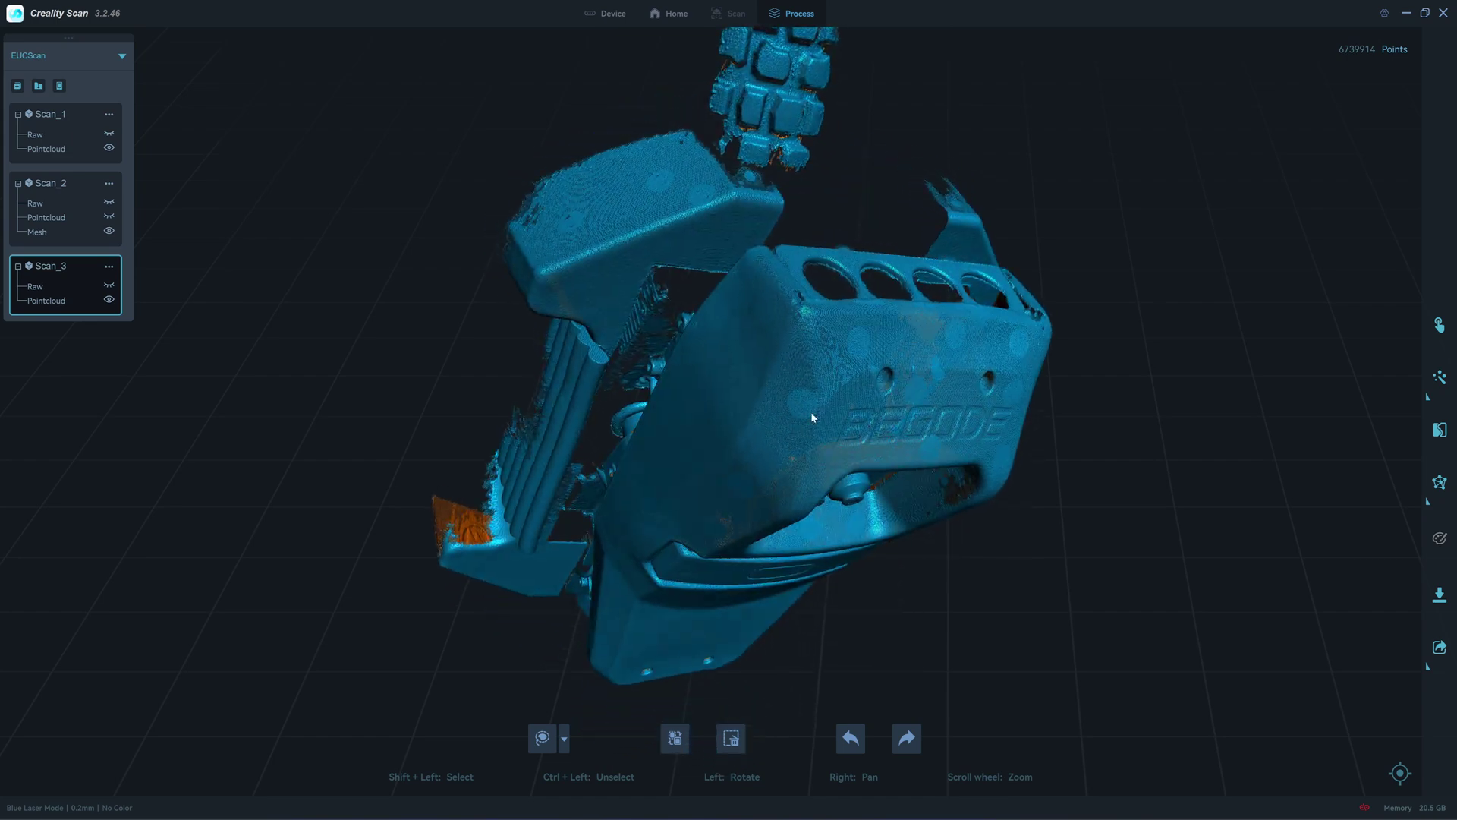
{"action": "left_click", "coordinate": [104, 242]}
{"action": "scroll", "coordinate": [664, 287], "scroll_direction": "up", "scroll_amount": 5}
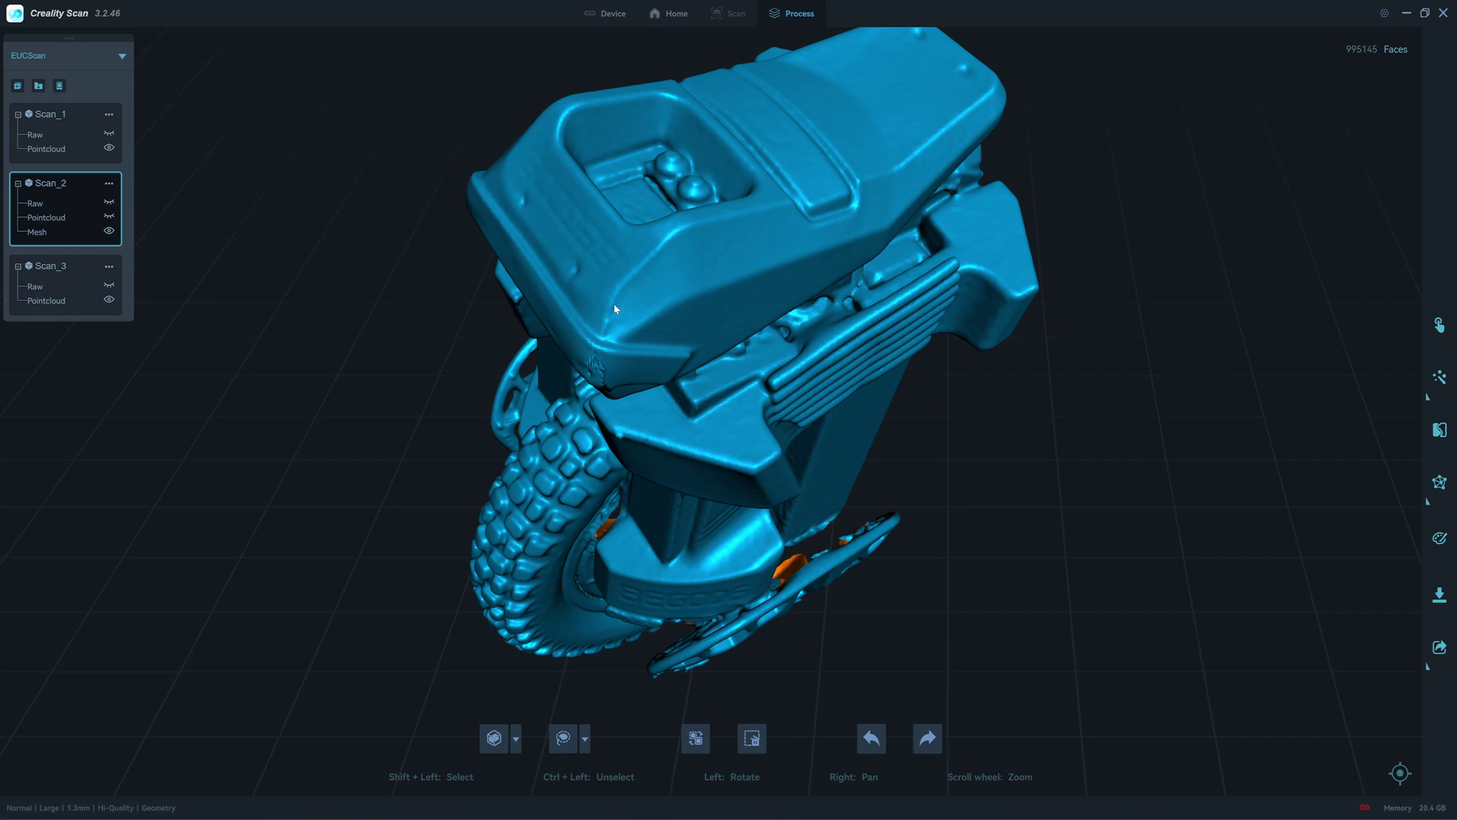
{"action": "left_click_drag", "start_coordinate": [897, 399], "coordinate": [639, 309]}
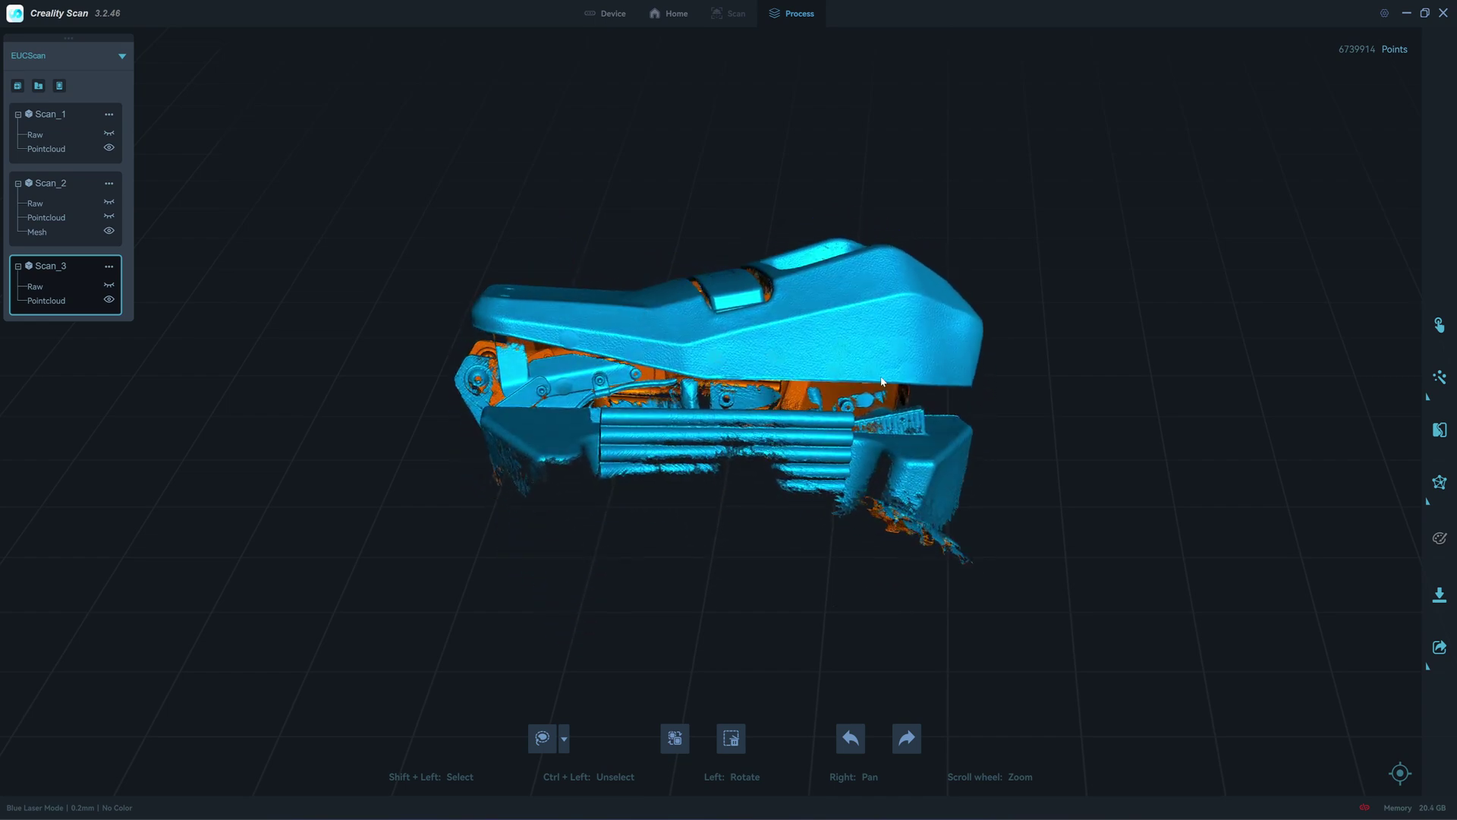
{"action": "left_click_drag", "start_coordinate": [881, 382], "coordinate": [839, 377]}
{"action": "scroll", "coordinate": [869, 380], "scroll_direction": "up", "scroll_amount": 2}
{"action": "scroll", "coordinate": [839, 377], "scroll_direction": "down", "scroll_amount": 3}
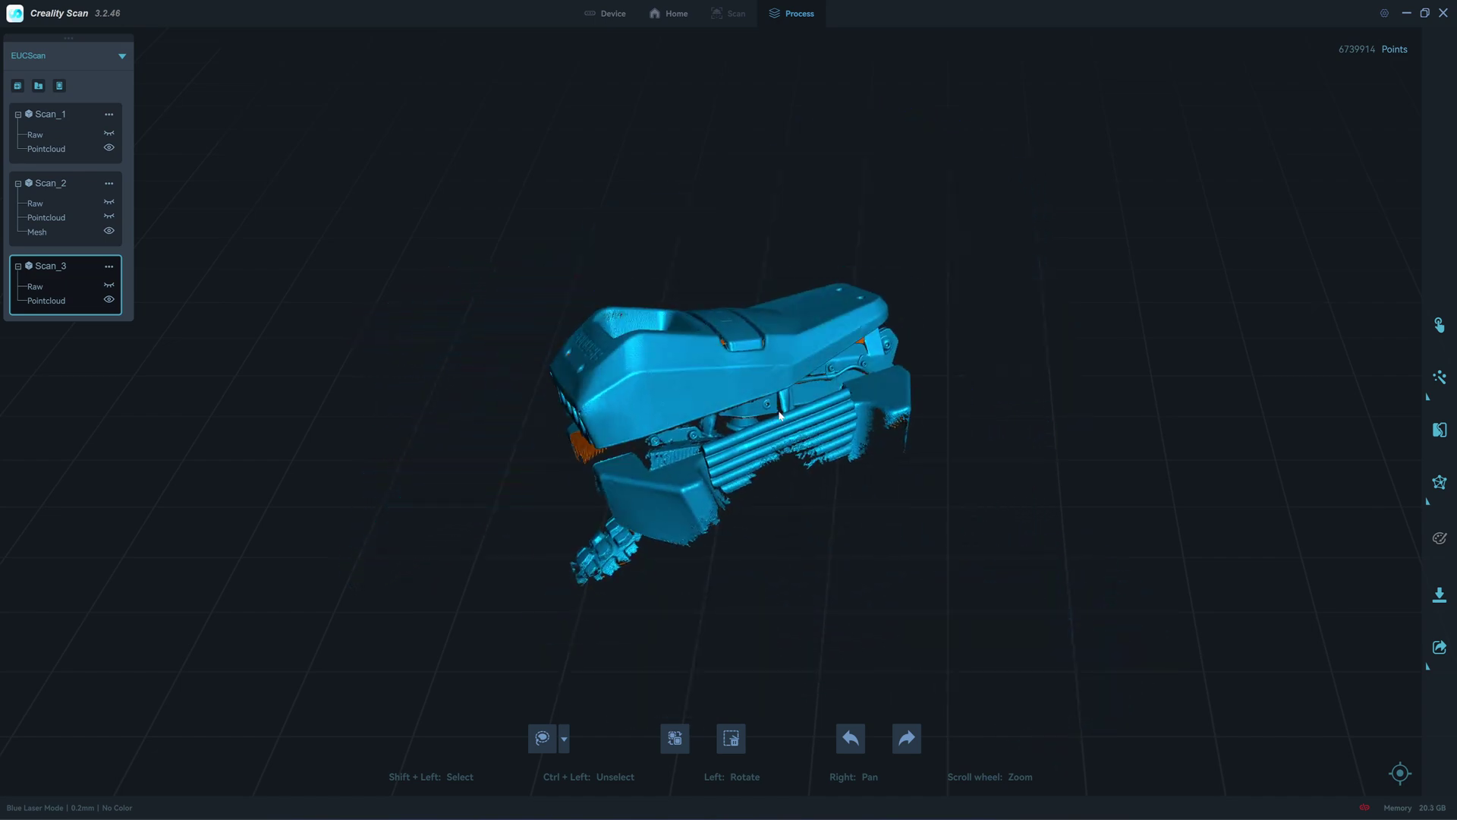
{"action": "left_click_drag", "start_coordinate": [779, 415], "coordinate": [623, 591]}
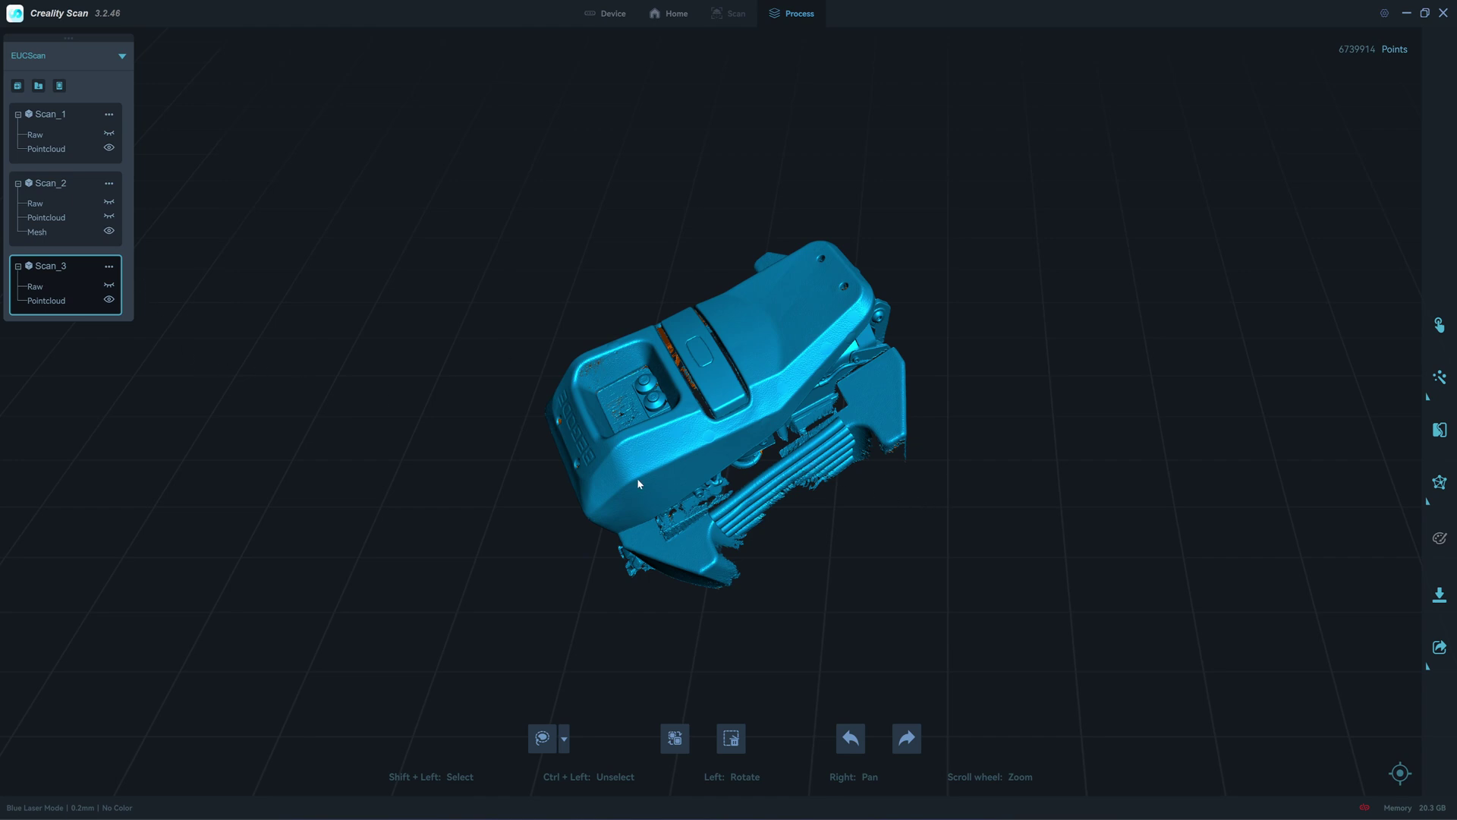
{"action": "left_click_drag", "start_coordinate": [638, 483], "coordinate": [692, 491]}
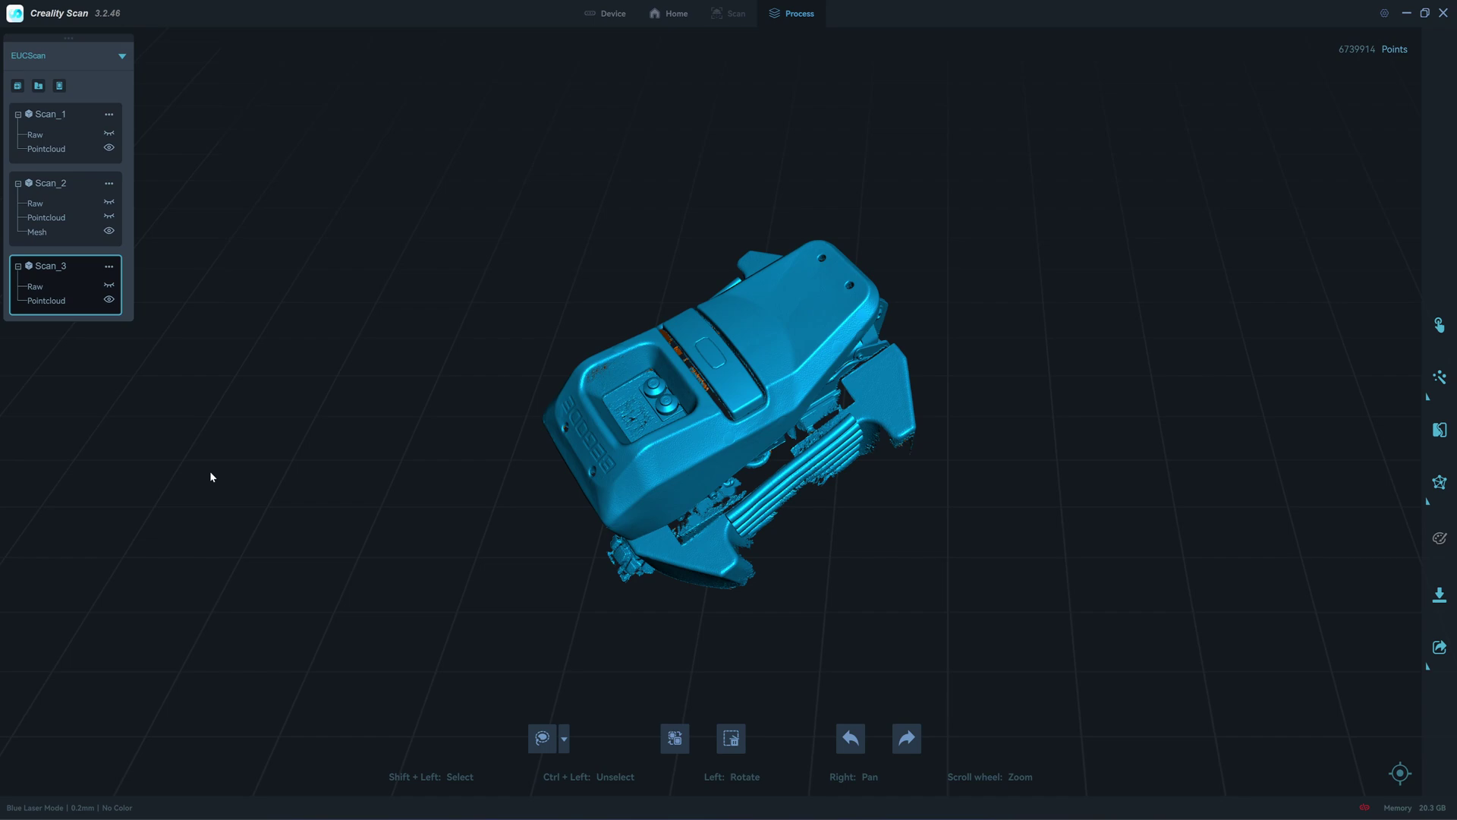
{"action": "left_click", "coordinate": [69, 221]}
- Rotate the Scan_2 mesh, then show the Scan_3 point cloud turned to a side view
{"action": "left_click_drag", "start_coordinate": [642, 371], "coordinate": [640, 335]}
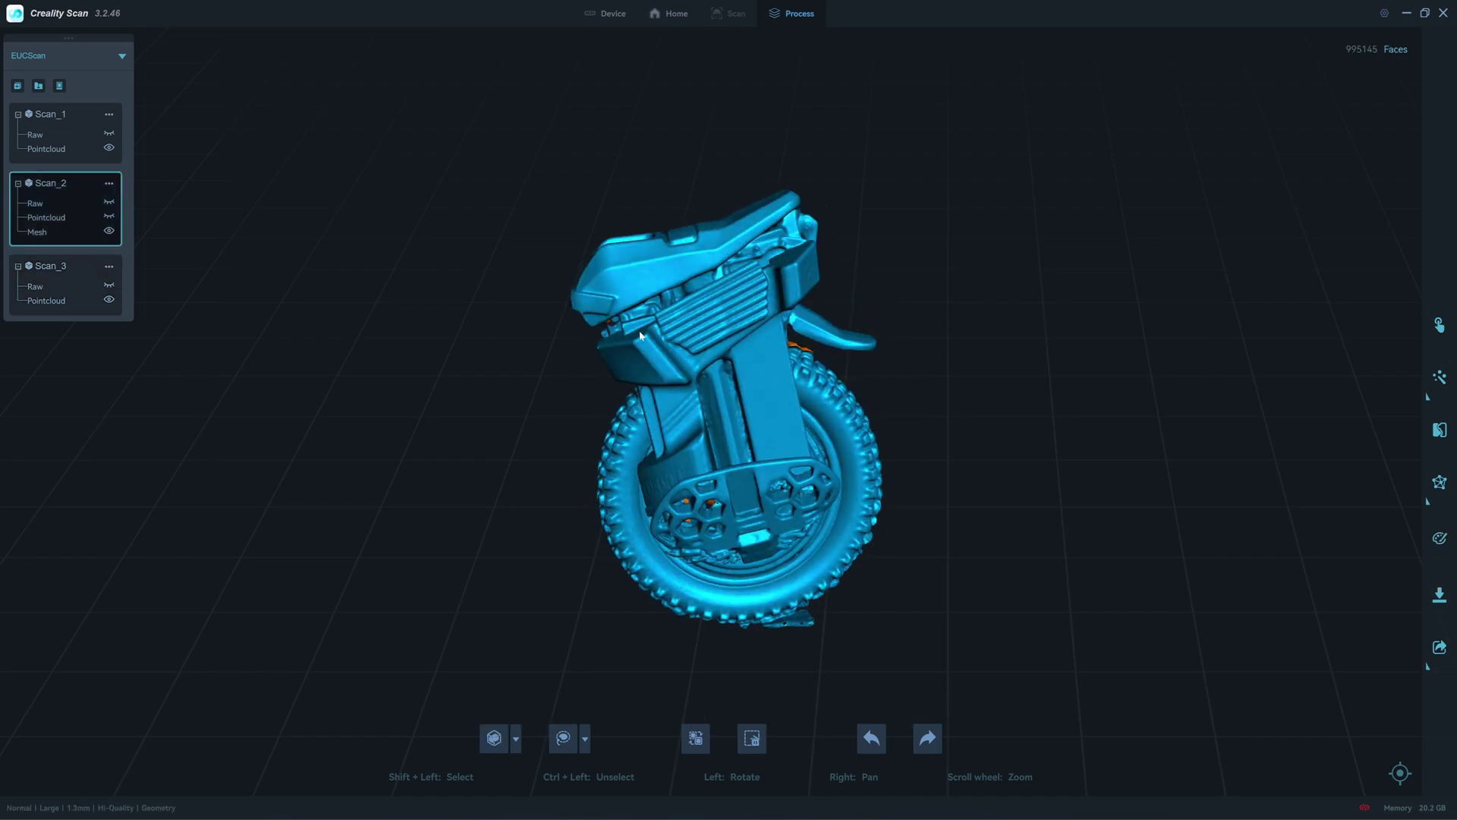
{"action": "left_click_drag", "start_coordinate": [793, 309], "coordinate": [797, 279]}
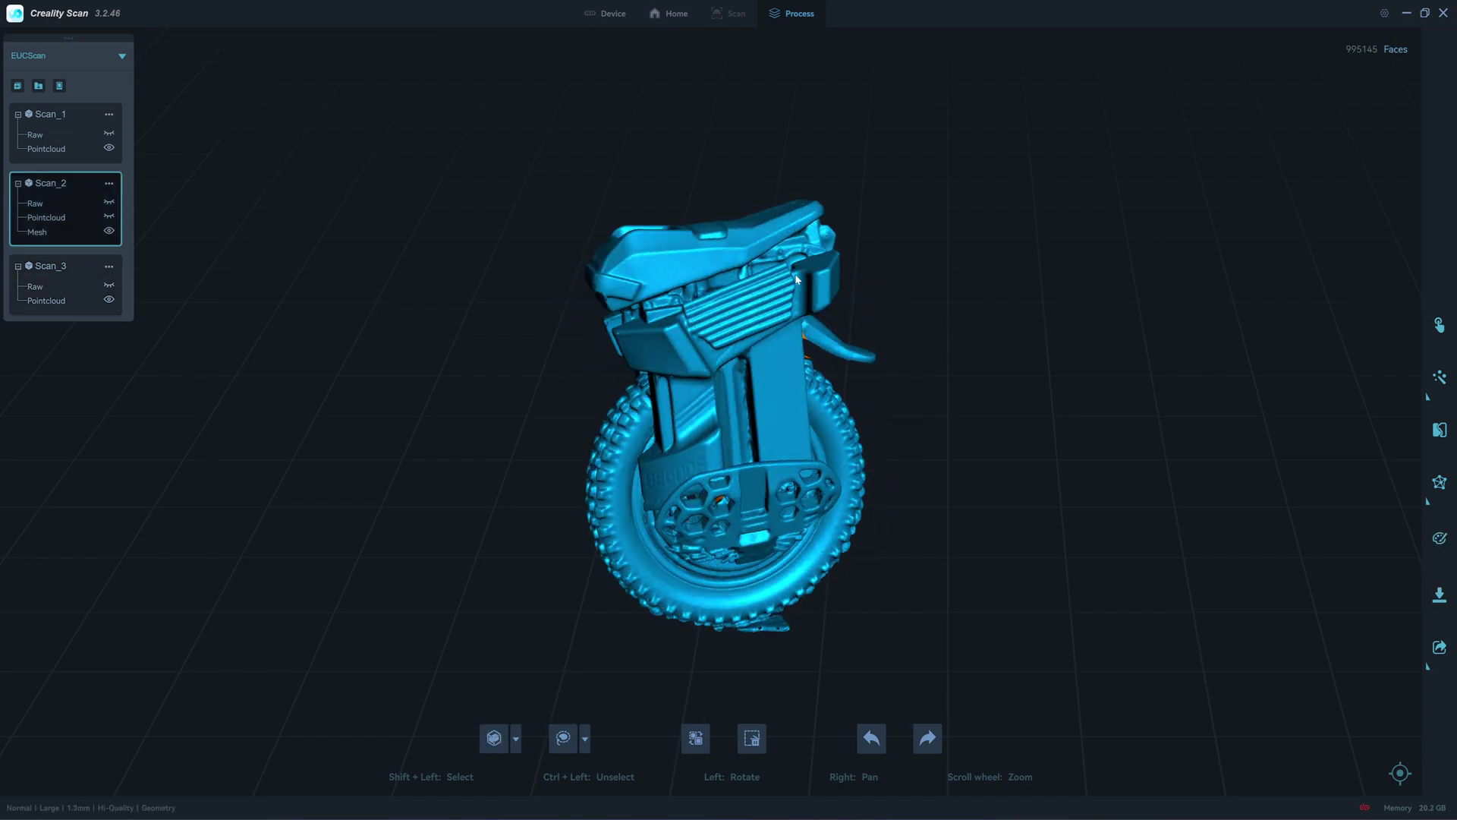
{"action": "left_click", "coordinate": [113, 288]}
{"action": "left_click_drag", "start_coordinate": [470, 197], "coordinate": [481, 311]}
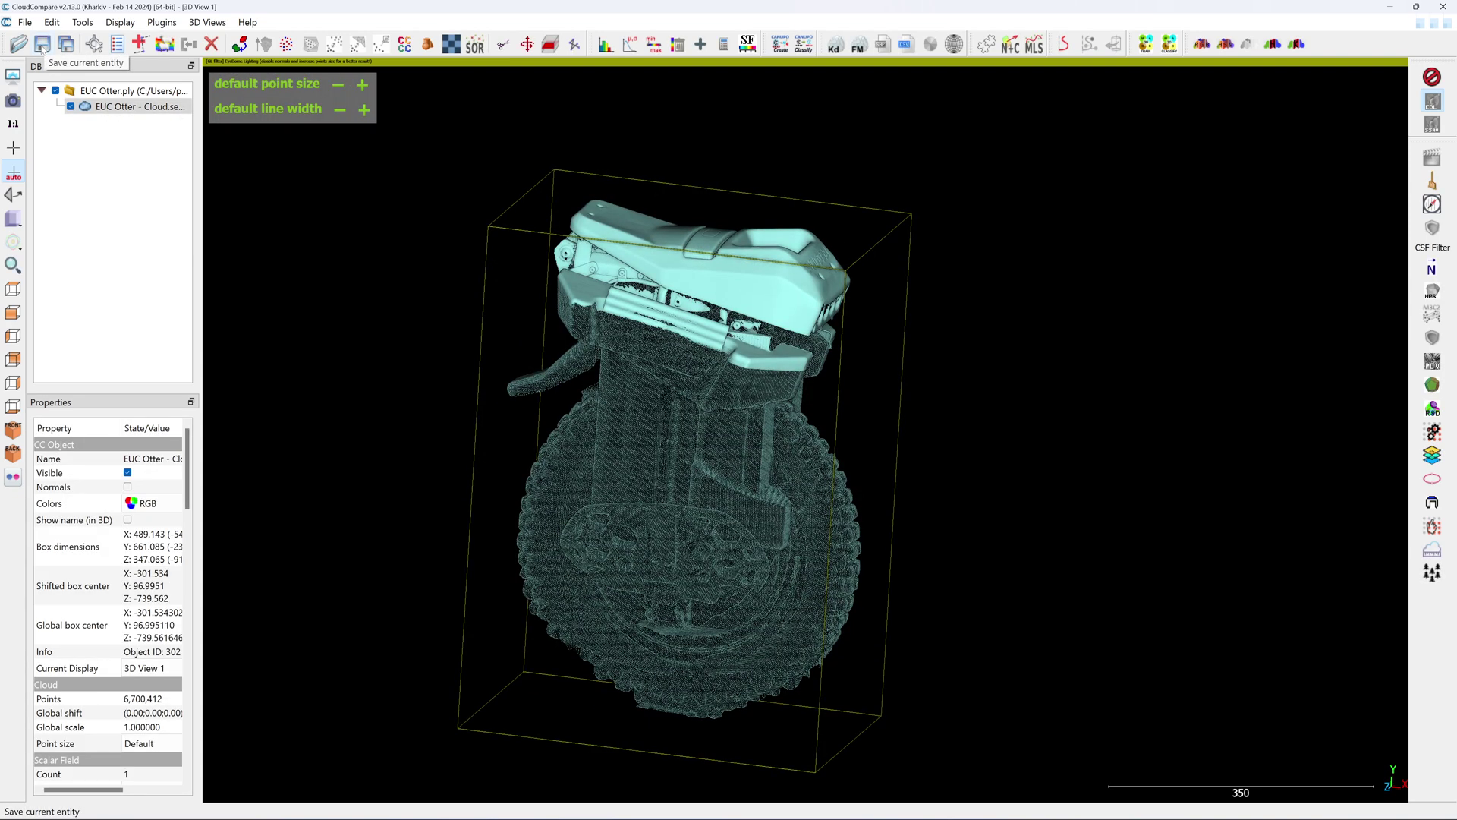
- Save the selected 6,700,412-point EUC Otter cloud with the Save current entity button
{"action": "left_click", "coordinate": [43, 46]}
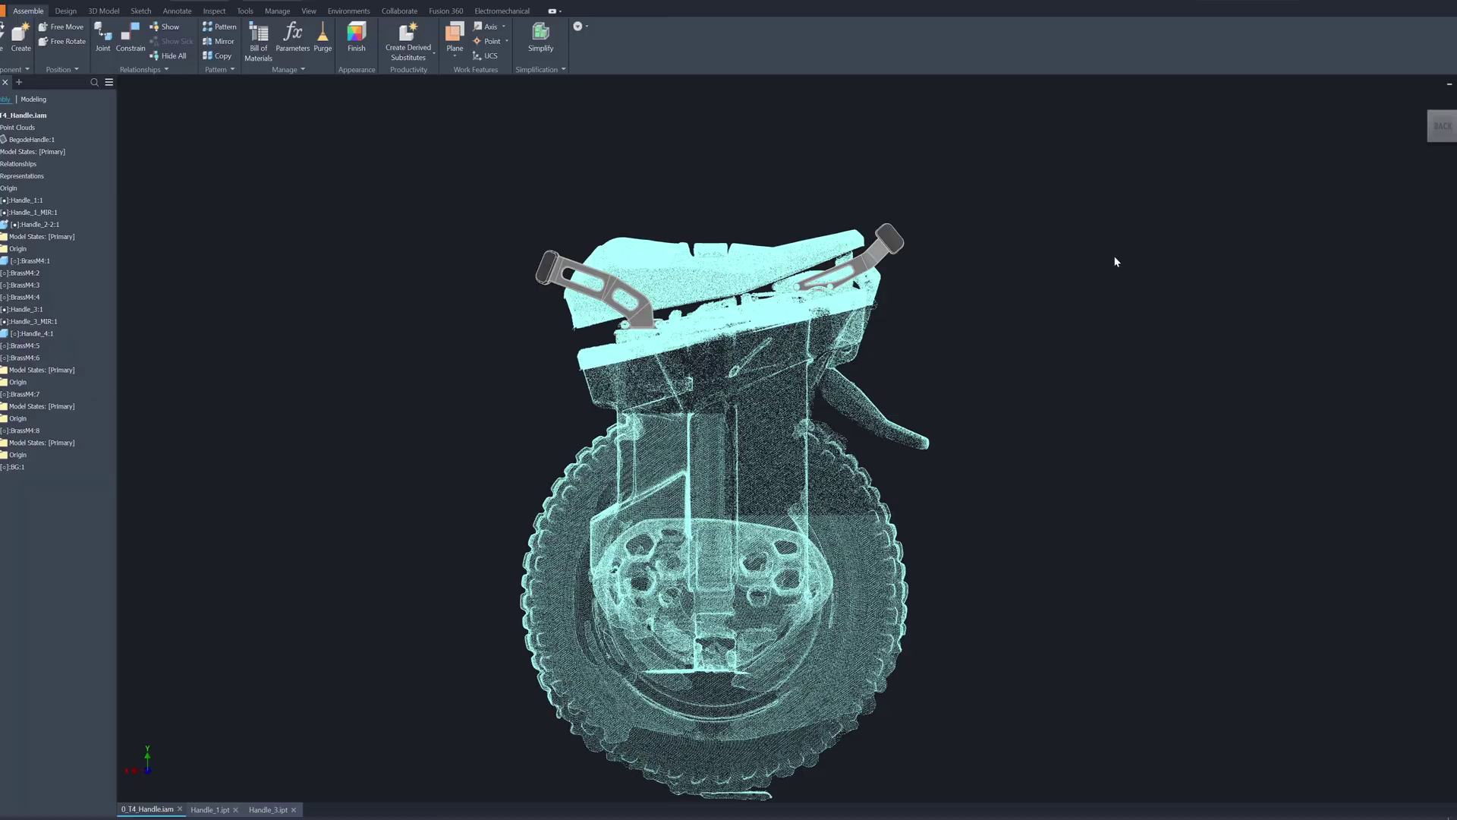
- Orbit and zoom the assembly around the seat and handle lug, ending with a view from behind
{"action": "scroll", "coordinate": [803, 147], "scroll_direction": "up", "scroll_amount": 8}
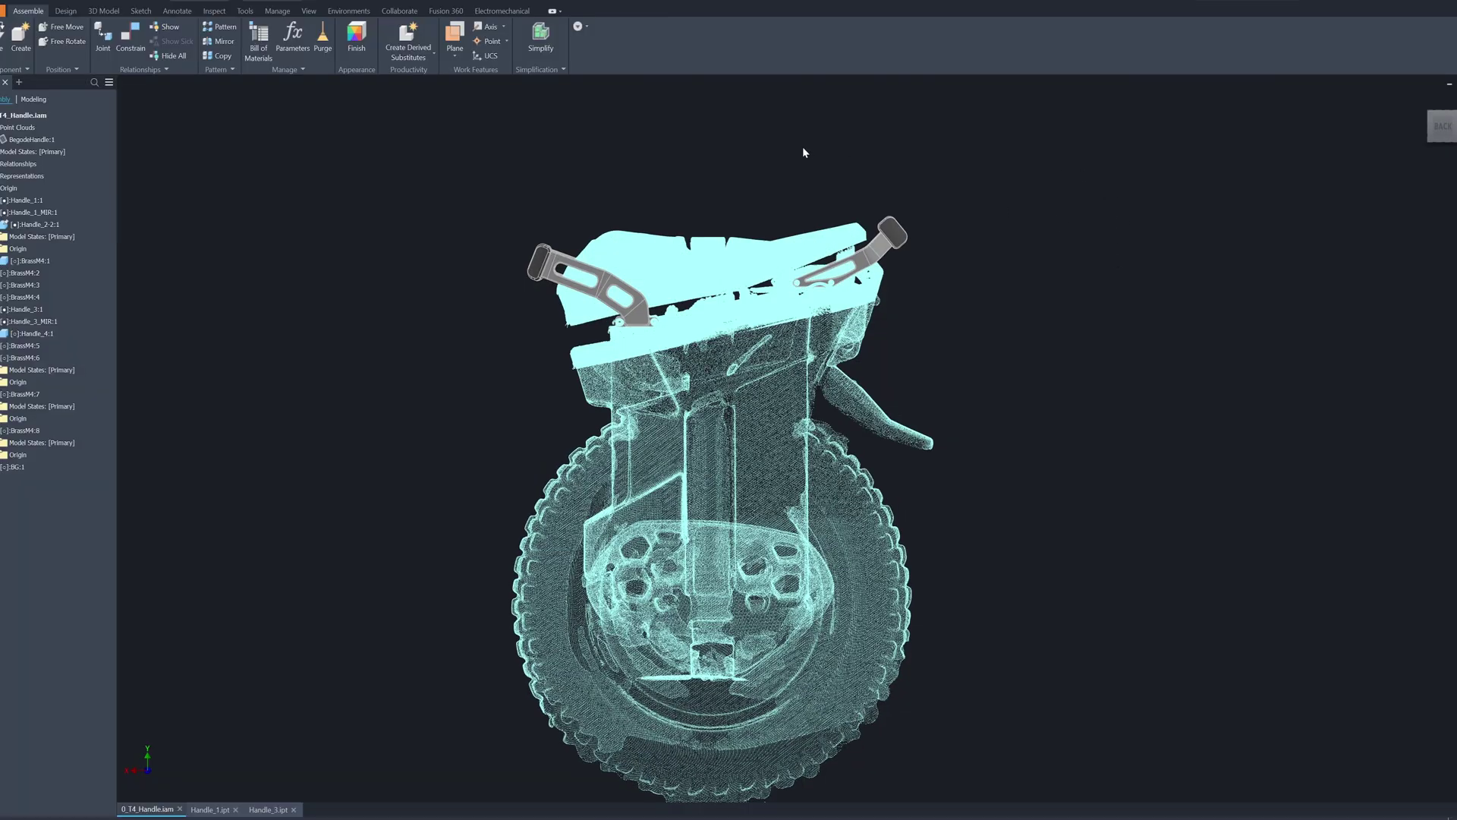
{"action": "scroll", "coordinate": [457, 339], "scroll_direction": "up", "scroll_amount": 10}
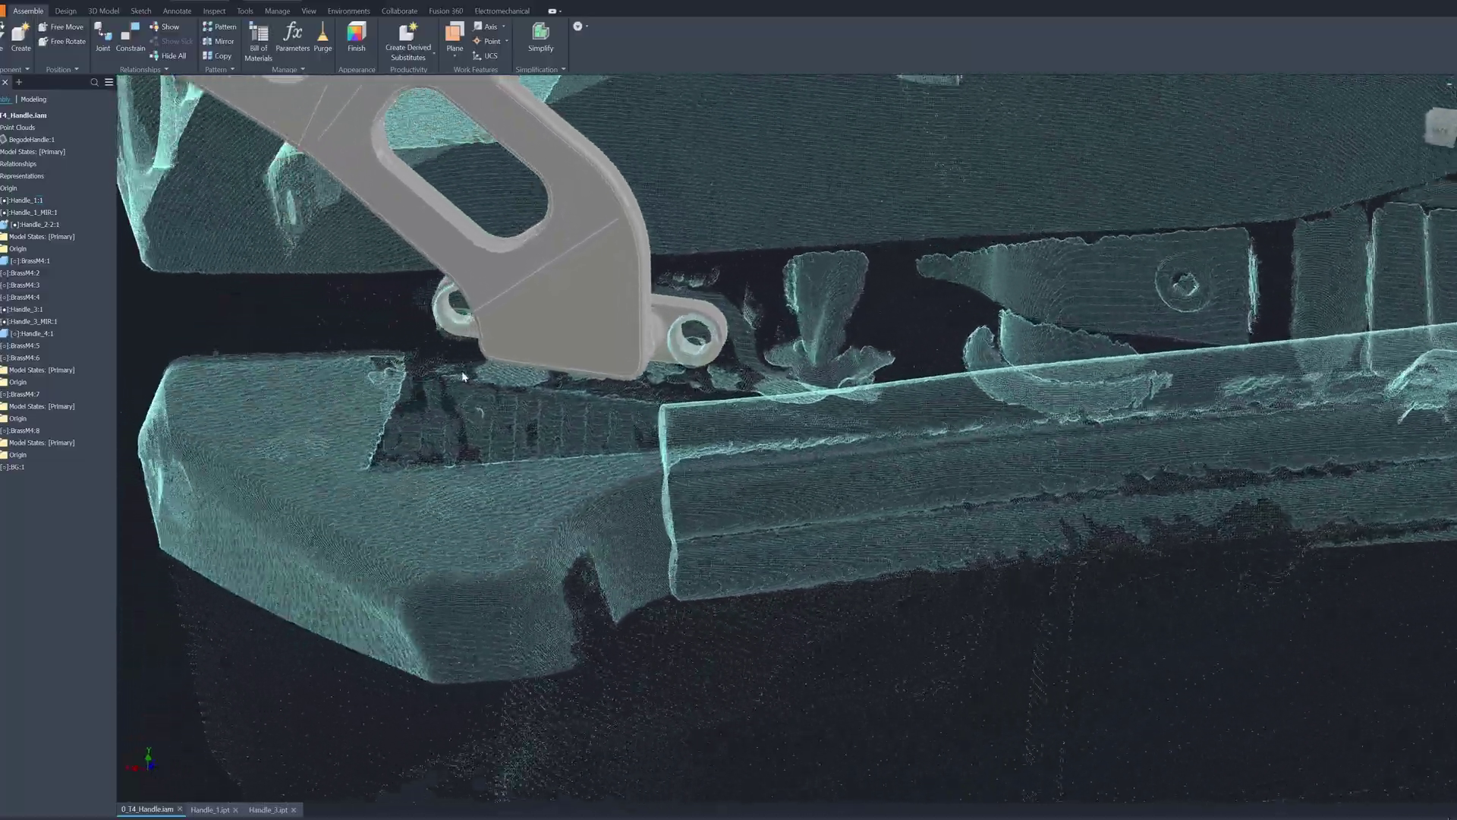
{"action": "middle_click_drag", "start_coordinate": [461, 370], "coordinate": [1069, 238], "text": "shift"}
{"action": "scroll", "coordinate": [1069, 242], "scroll_direction": "down", "scroll_amount": 1}
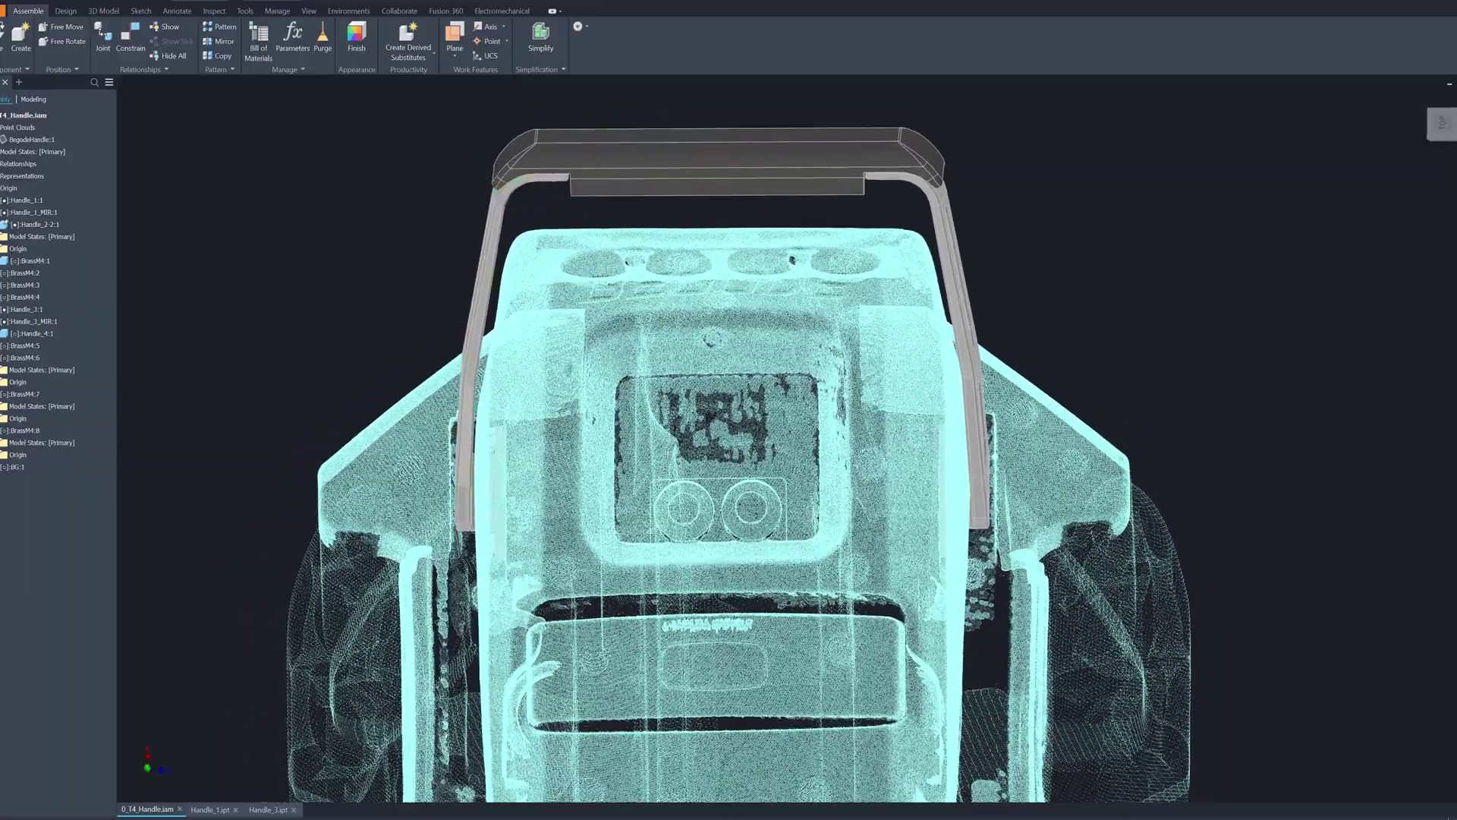
{"action": "middle_click_drag", "start_coordinate": [1146, 300], "coordinate": [668, 613], "text": "shift"}
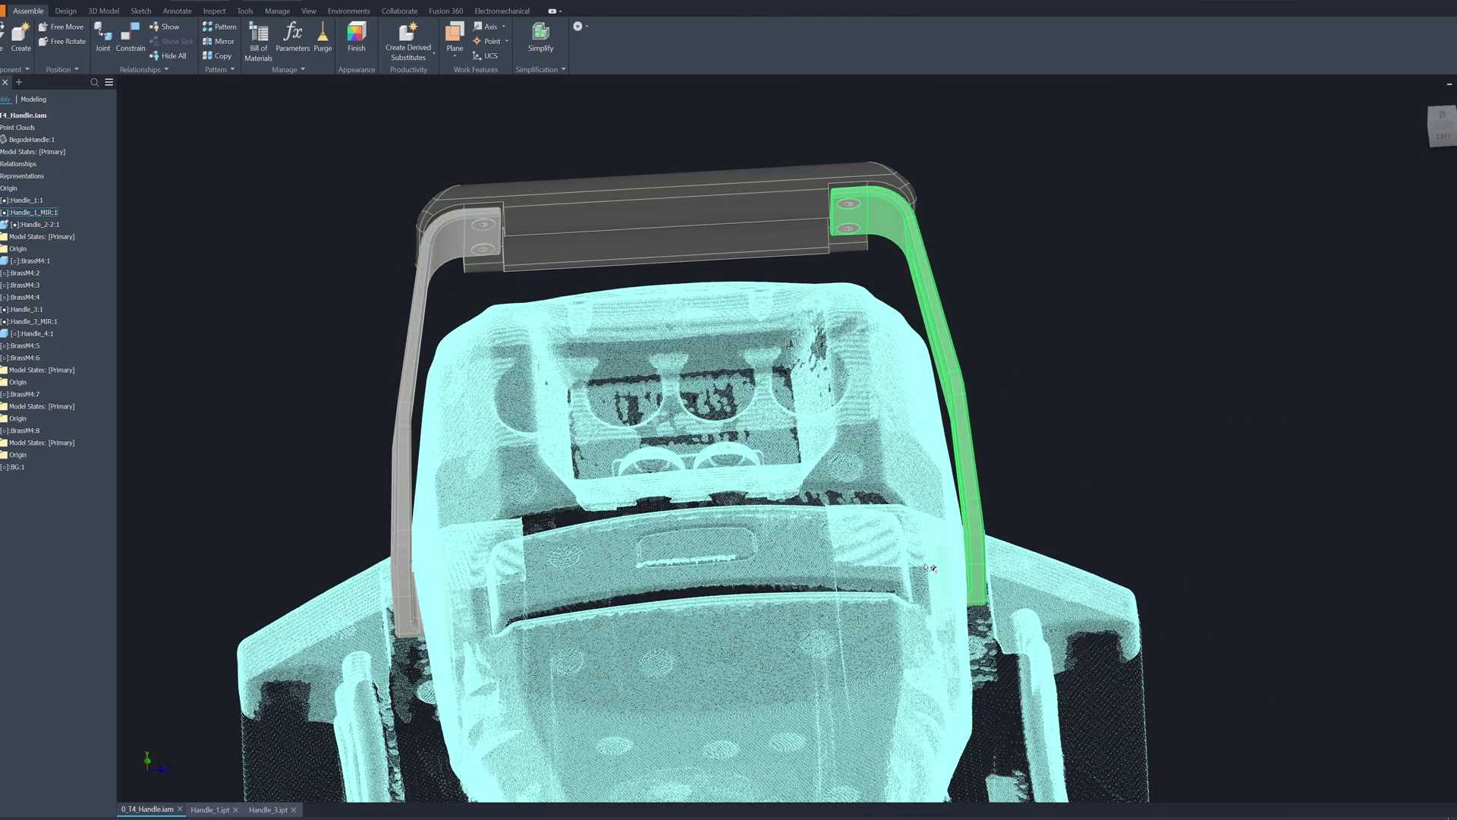
{"action": "middle_click_drag", "start_coordinate": [837, 560], "coordinate": [516, 260], "text": "shift"}
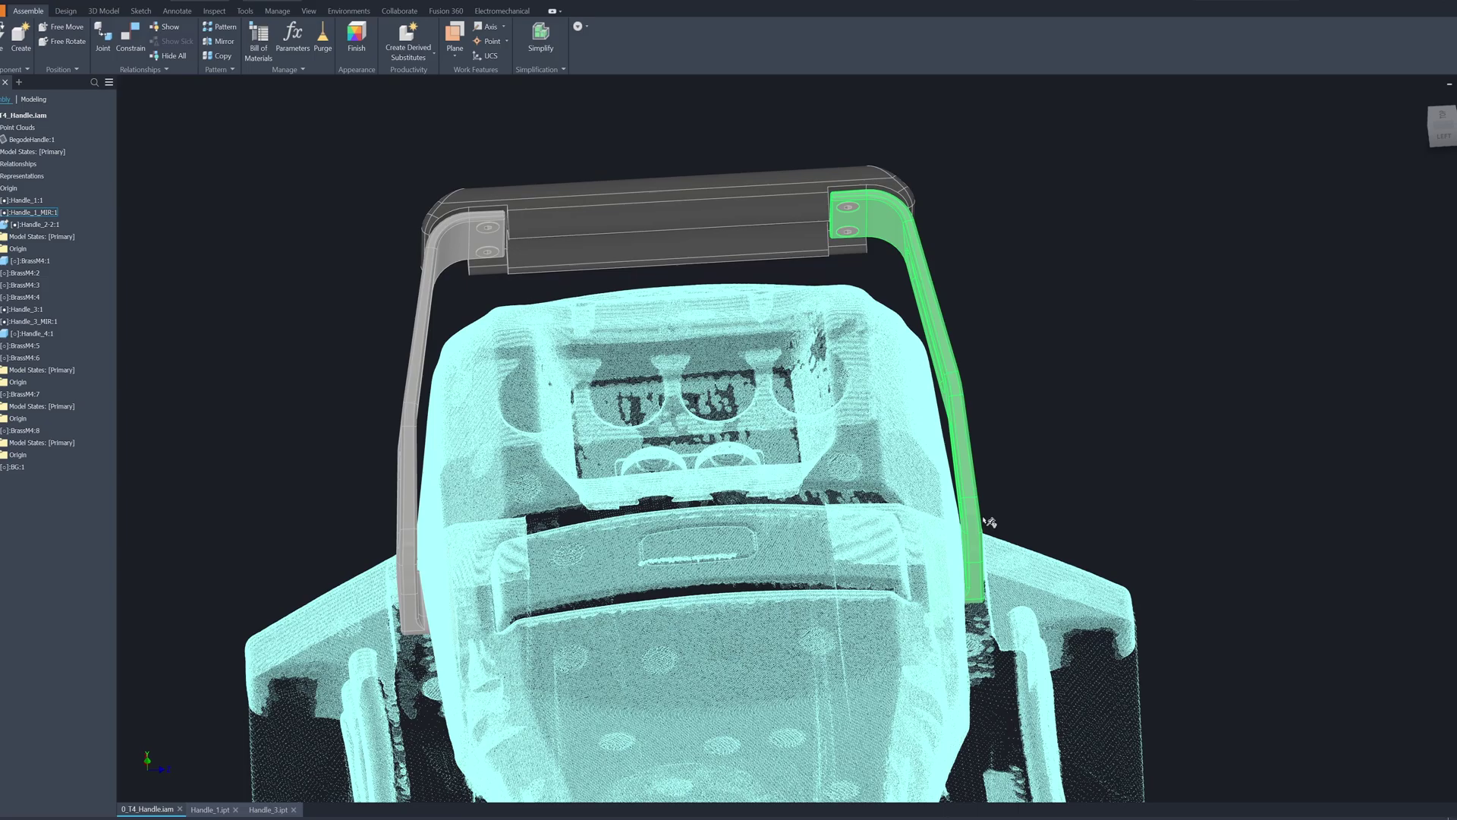
{"action": "middle_click_drag", "start_coordinate": [991, 522], "coordinate": [1022, 375], "text": "shift"}
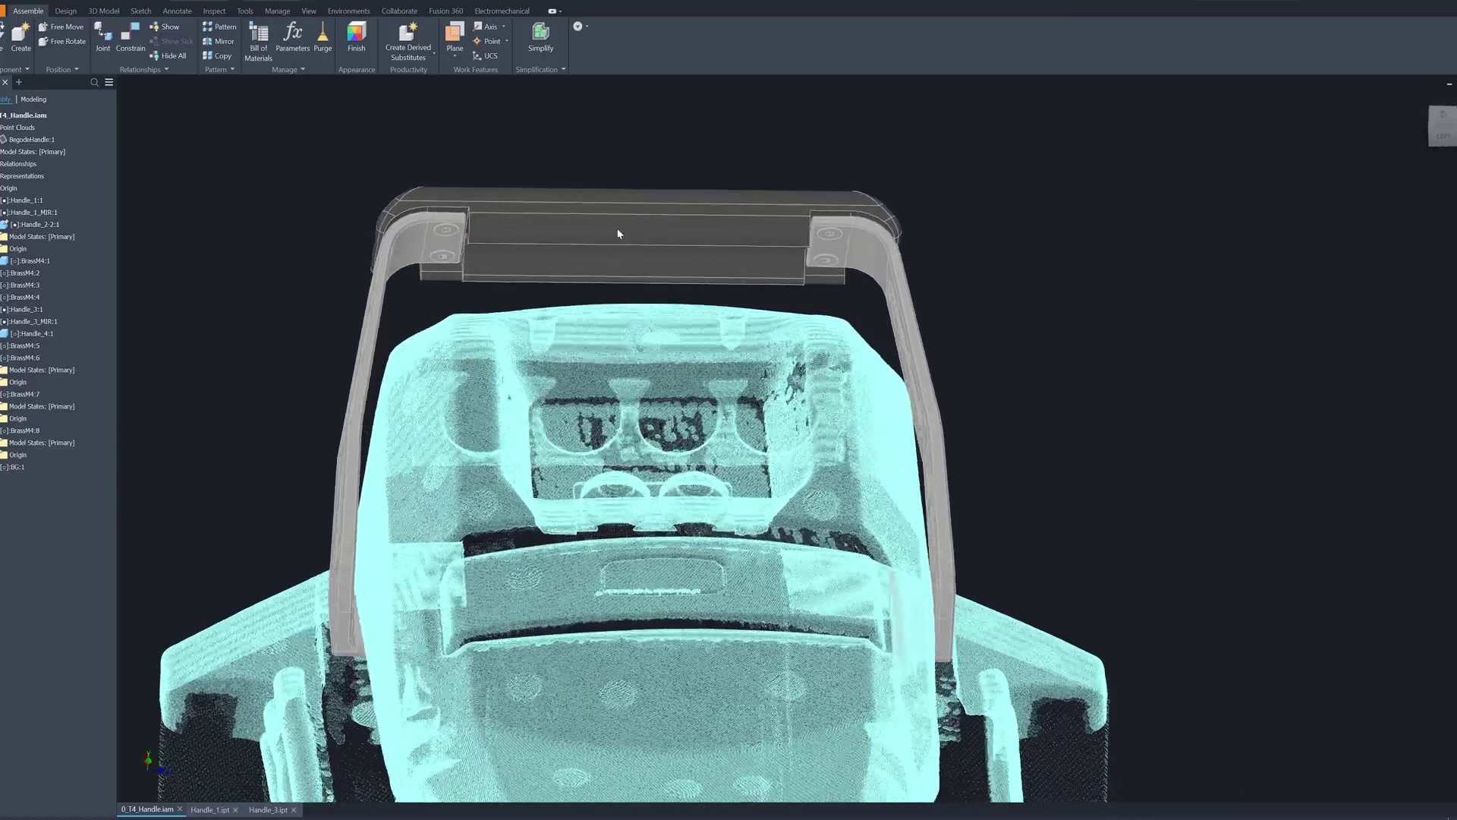
{"action": "middle_click_drag", "start_coordinate": [619, 234], "coordinate": [807, 299], "text": "shift"}
{"action": "middle_click_drag", "start_coordinate": [1128, 260], "coordinate": [648, 232], "text": "shift"}
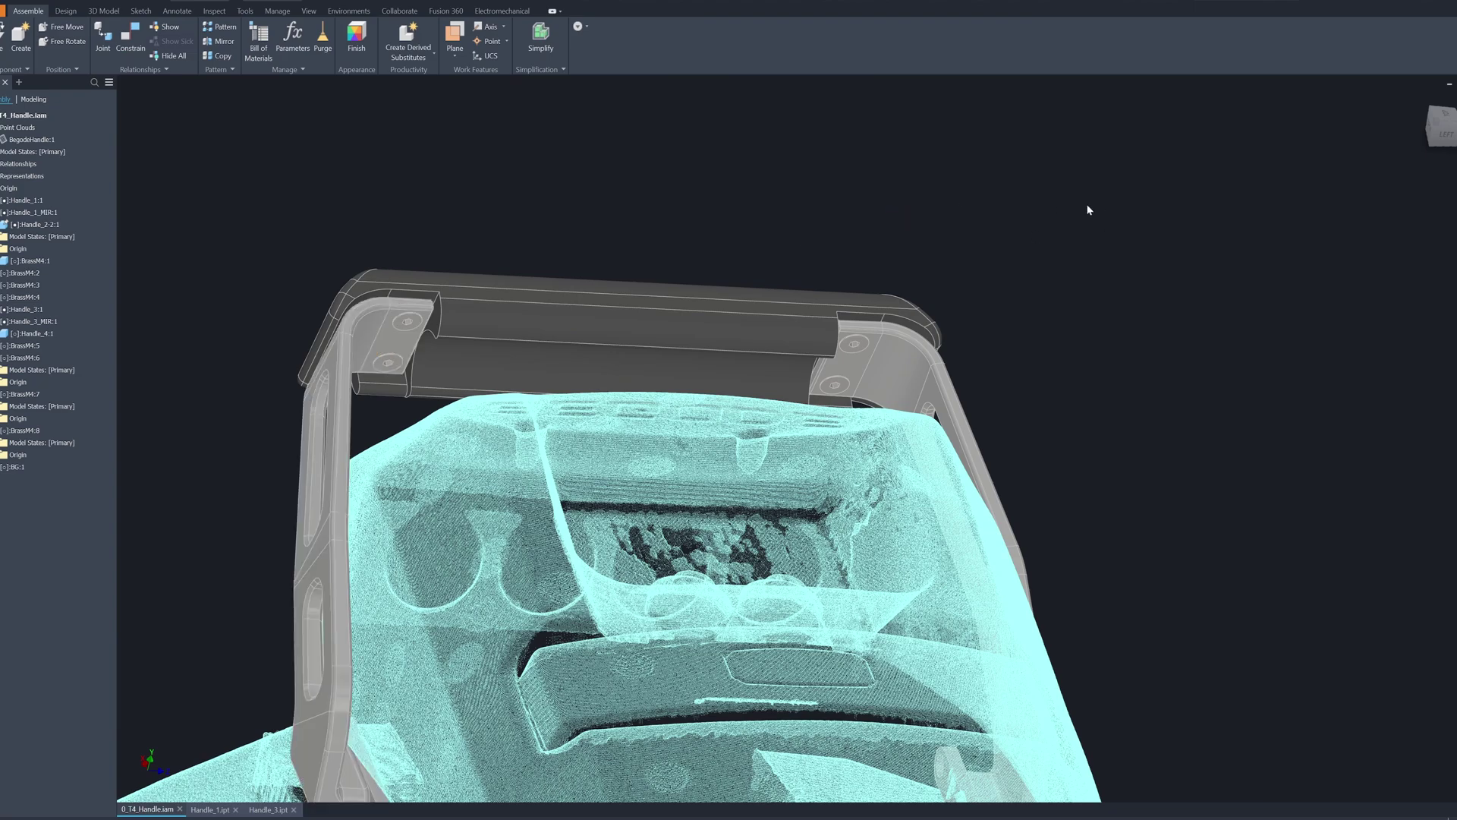
{"action": "middle_click_drag", "start_coordinate": [1088, 209], "coordinate": [577, 301], "text": "shift"}
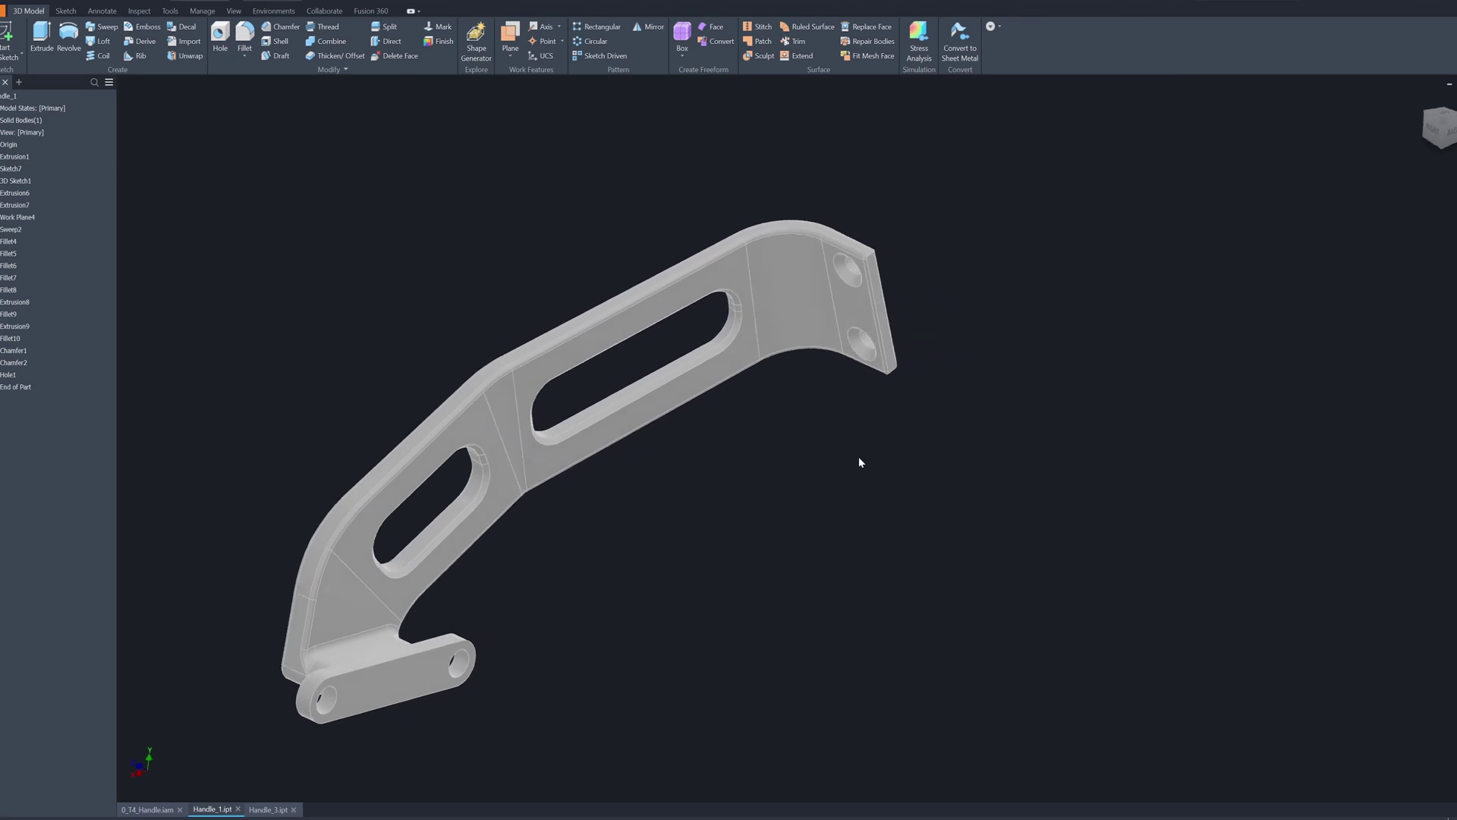
- Cycle through the 0_T4_Handle.iam, Handle_3.ipt and Handle_1.ipt documents
{"action": "left_click", "coordinate": [161, 812]}
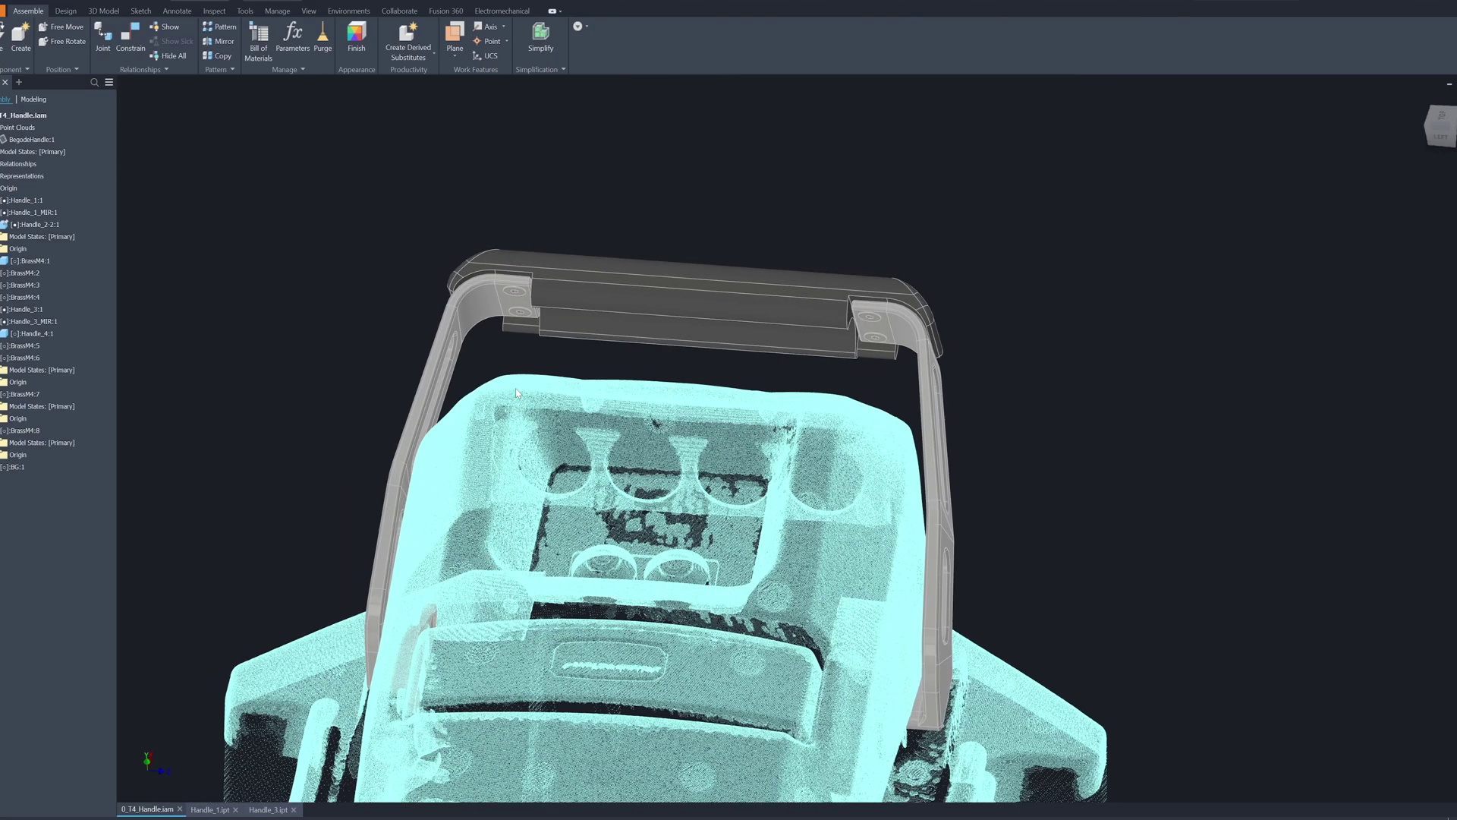
{"action": "left_click", "coordinate": [260, 810]}
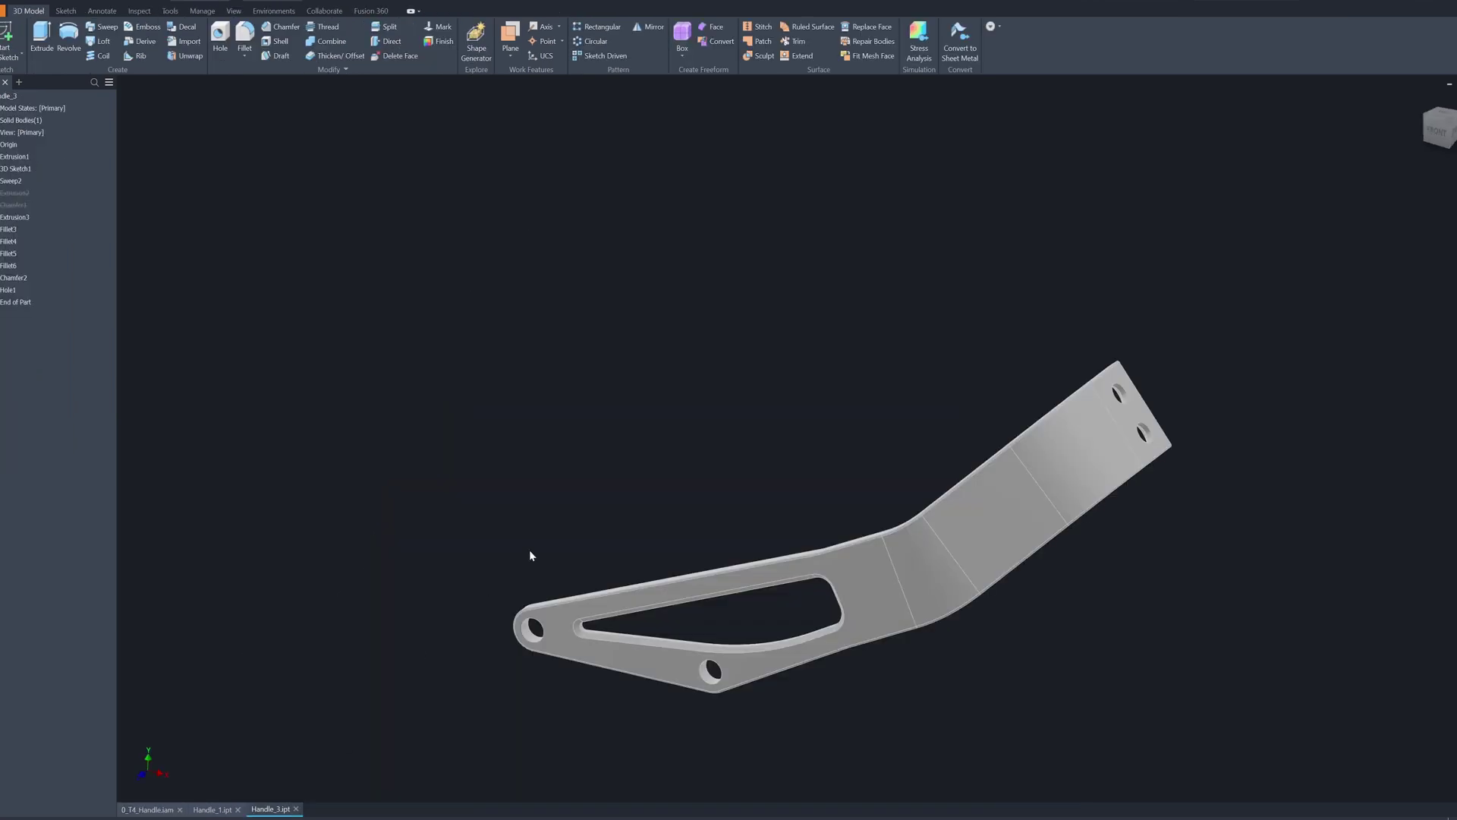
{"action": "left_click", "coordinate": [209, 810]}
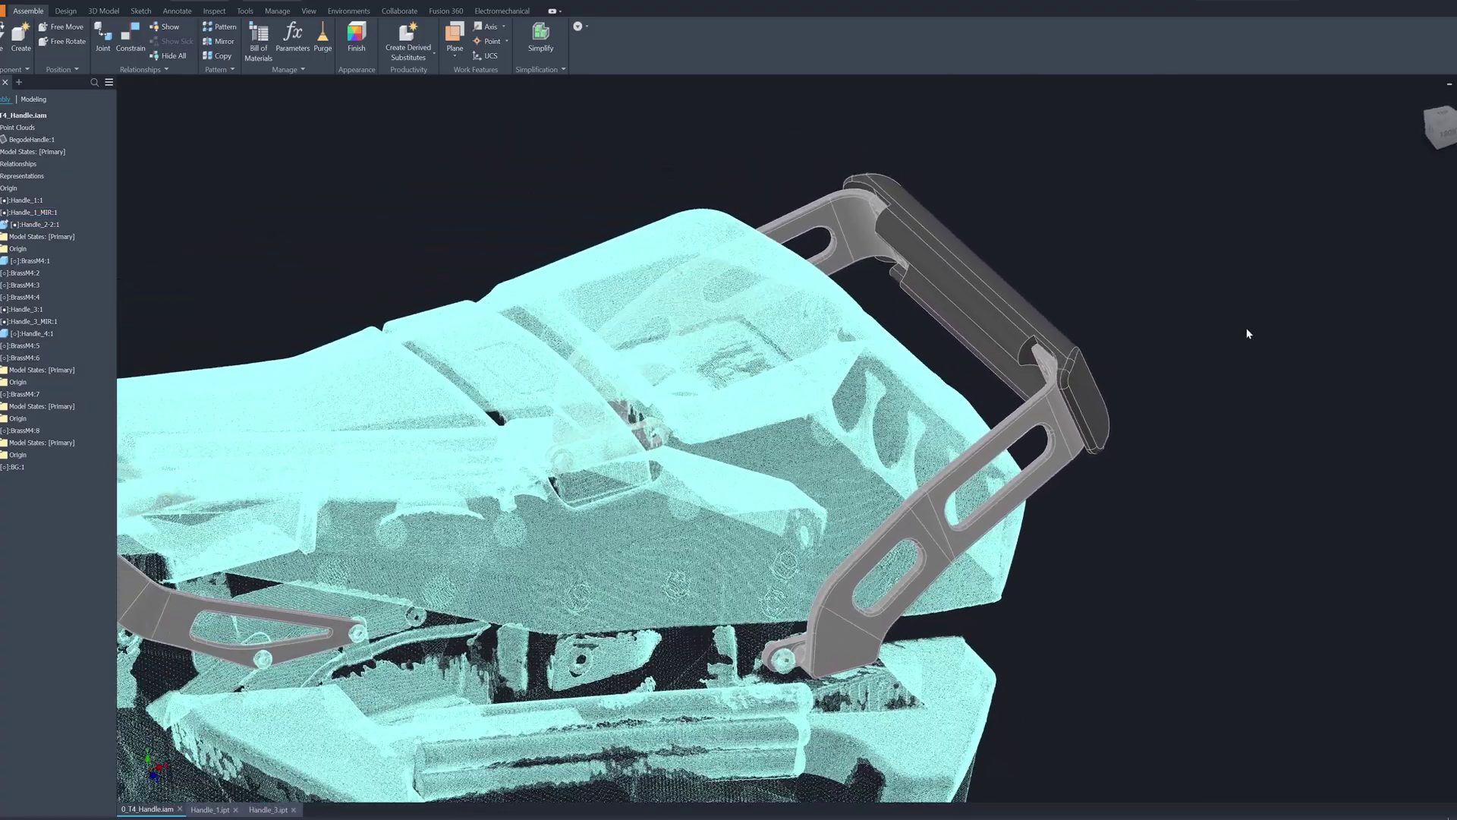
- Switch the assembly view to perspective projection, leaving other view options unchanged
{"action": "right_click", "coordinate": [1248, 334]}
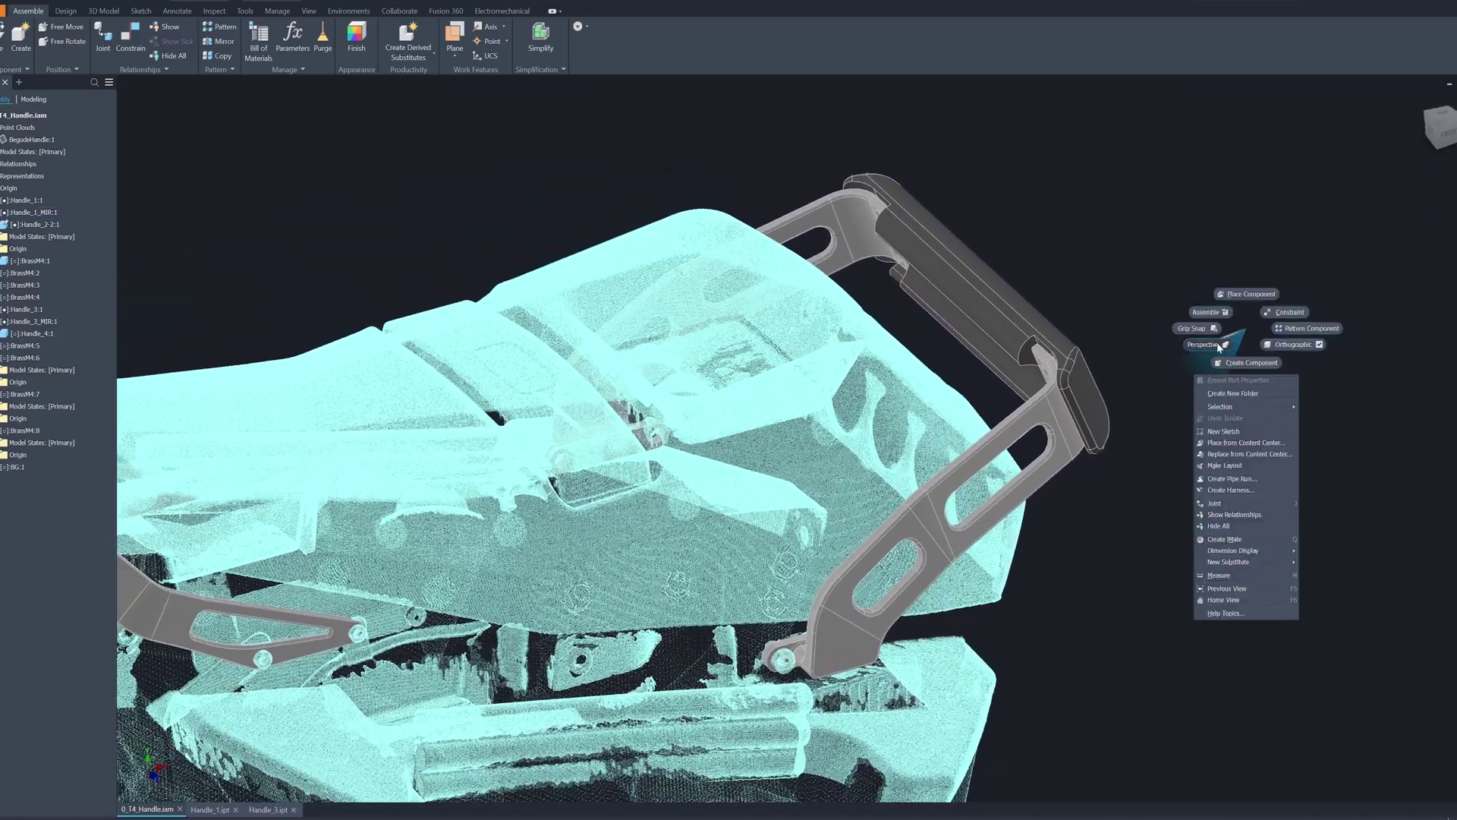
{"action": "left_click", "coordinate": [1209, 345]}
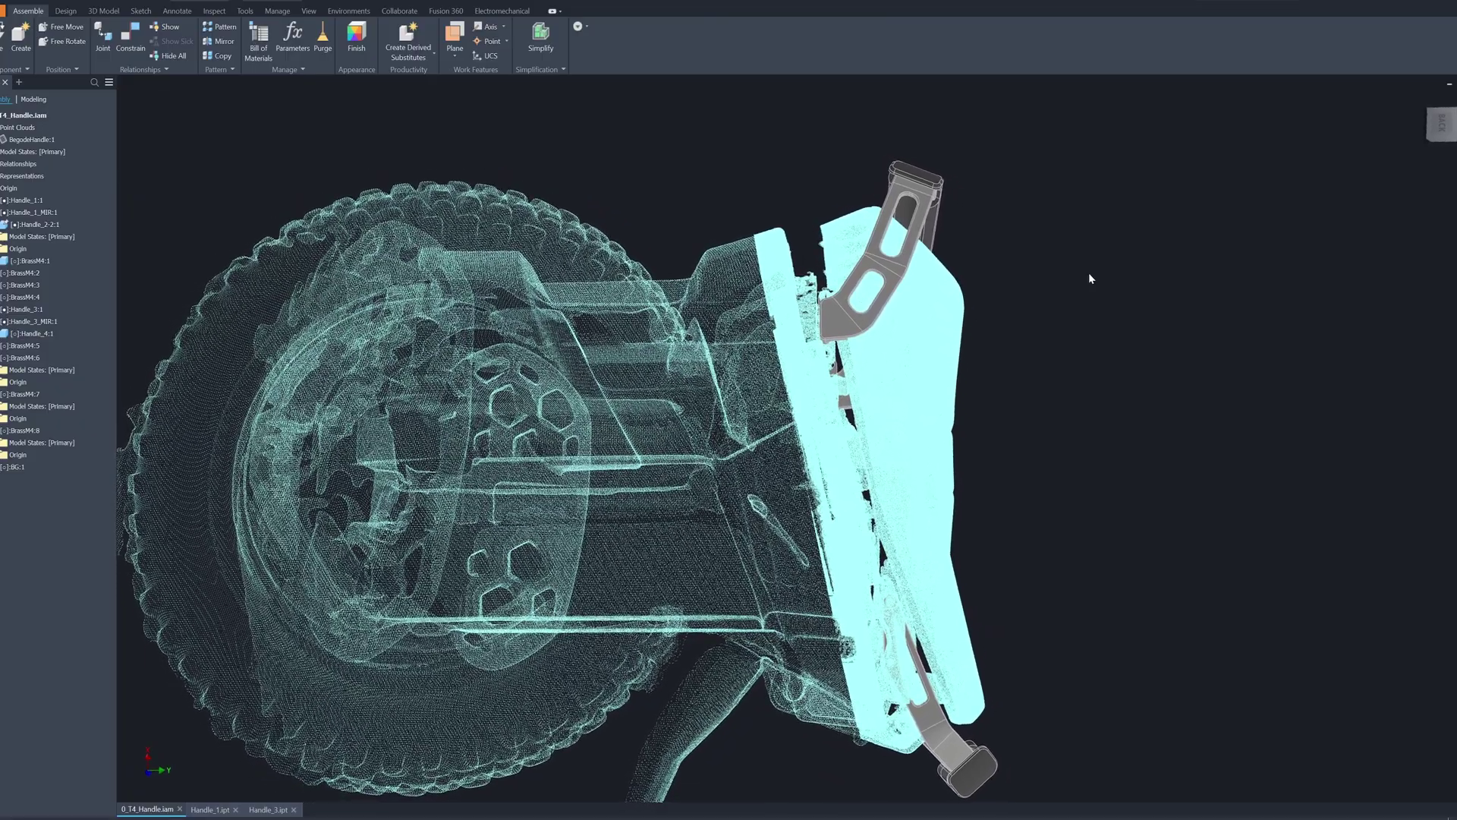
{"action": "right_click", "coordinate": [1183, 279]}
{"action": "left_click", "coordinate": [1211, 290]}
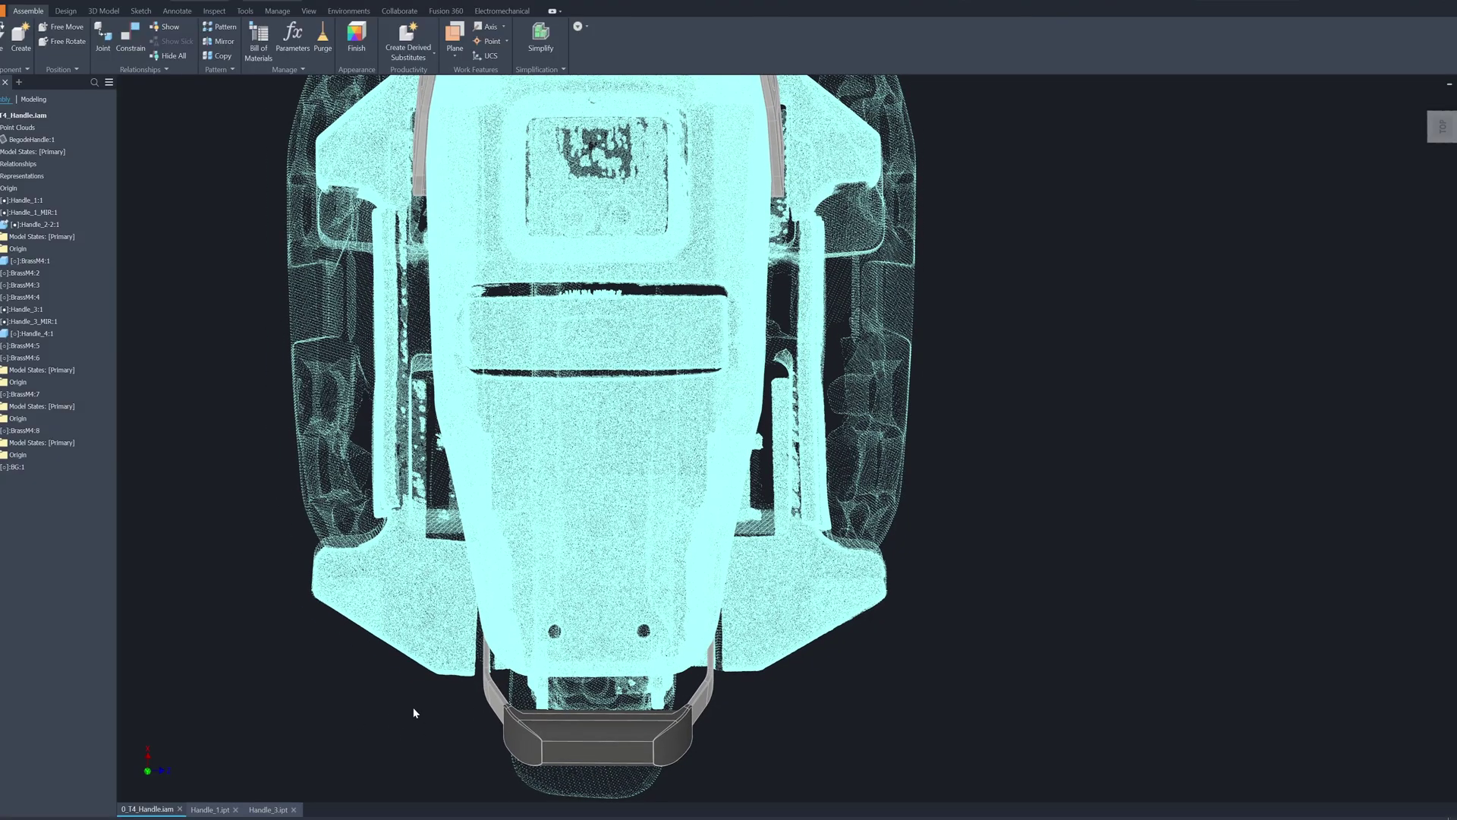
- Orbit the assembly from the top view to a tilted view of the handles
{"action": "middle_click_drag", "start_coordinate": [413, 707], "coordinate": [809, 279], "text": "shift"}
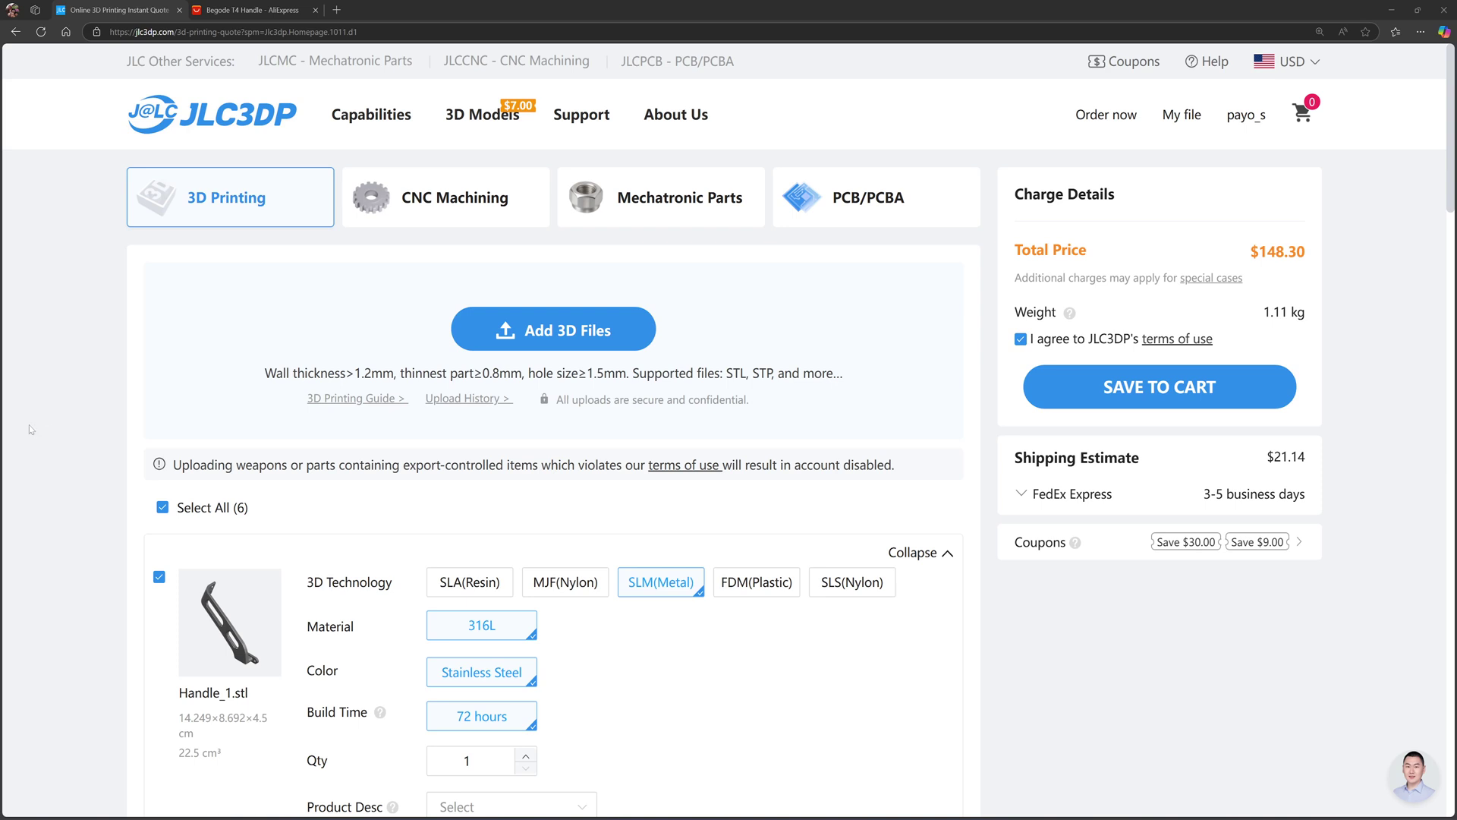
{"action": "scroll", "coordinate": [29, 424], "scroll_direction": "down", "scroll_amount": 1}
{"action": "scroll", "coordinate": [29, 422], "scroll_direction": "up", "scroll_amount": 1}
{"action": "scroll", "coordinate": [115, 569], "scroll_direction": "down", "scroll_amount": 2}
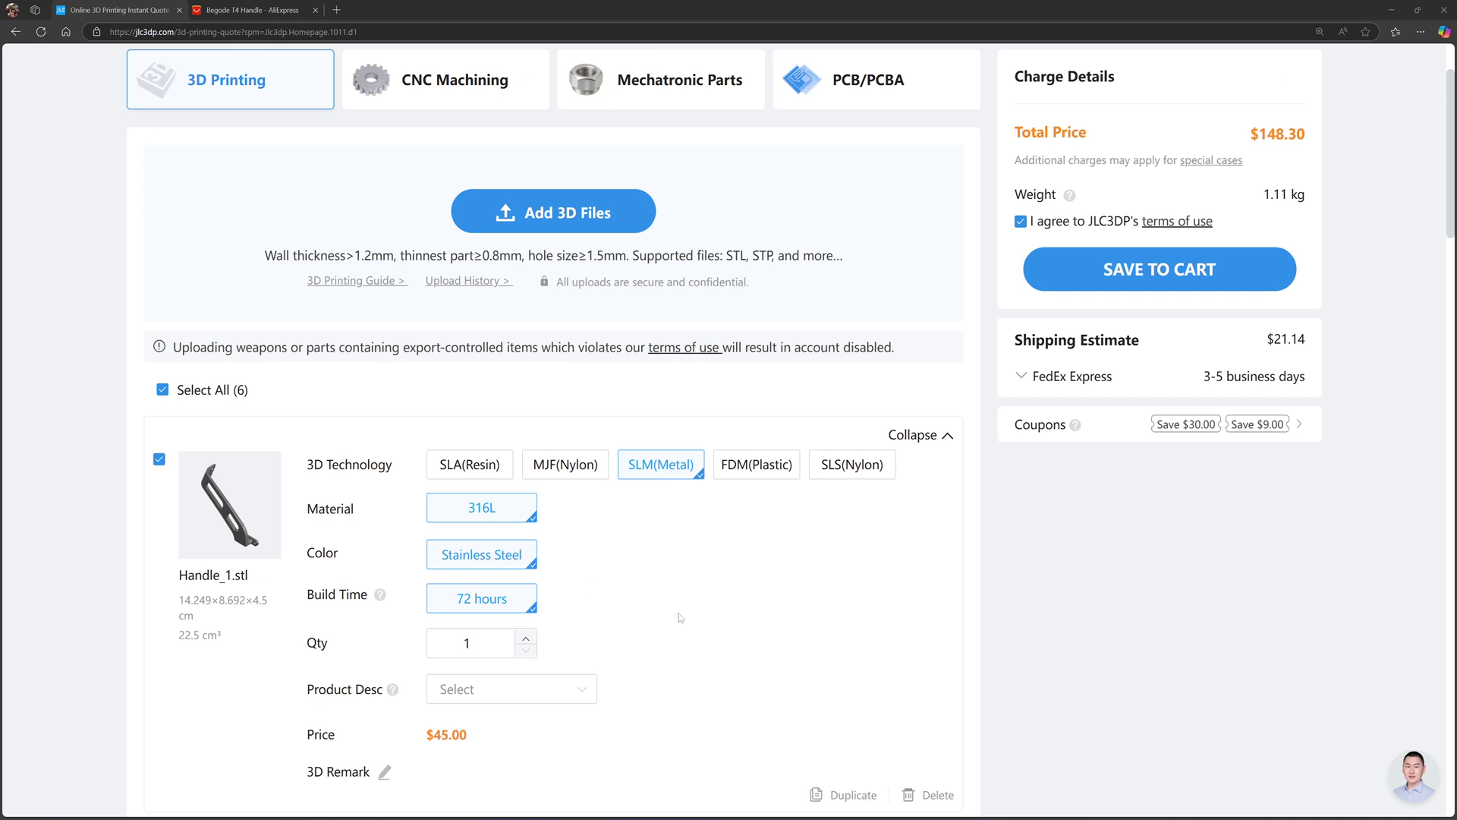
{"action": "scroll", "coordinate": [681, 618], "scroll_direction": "down", "scroll_amount": 2}
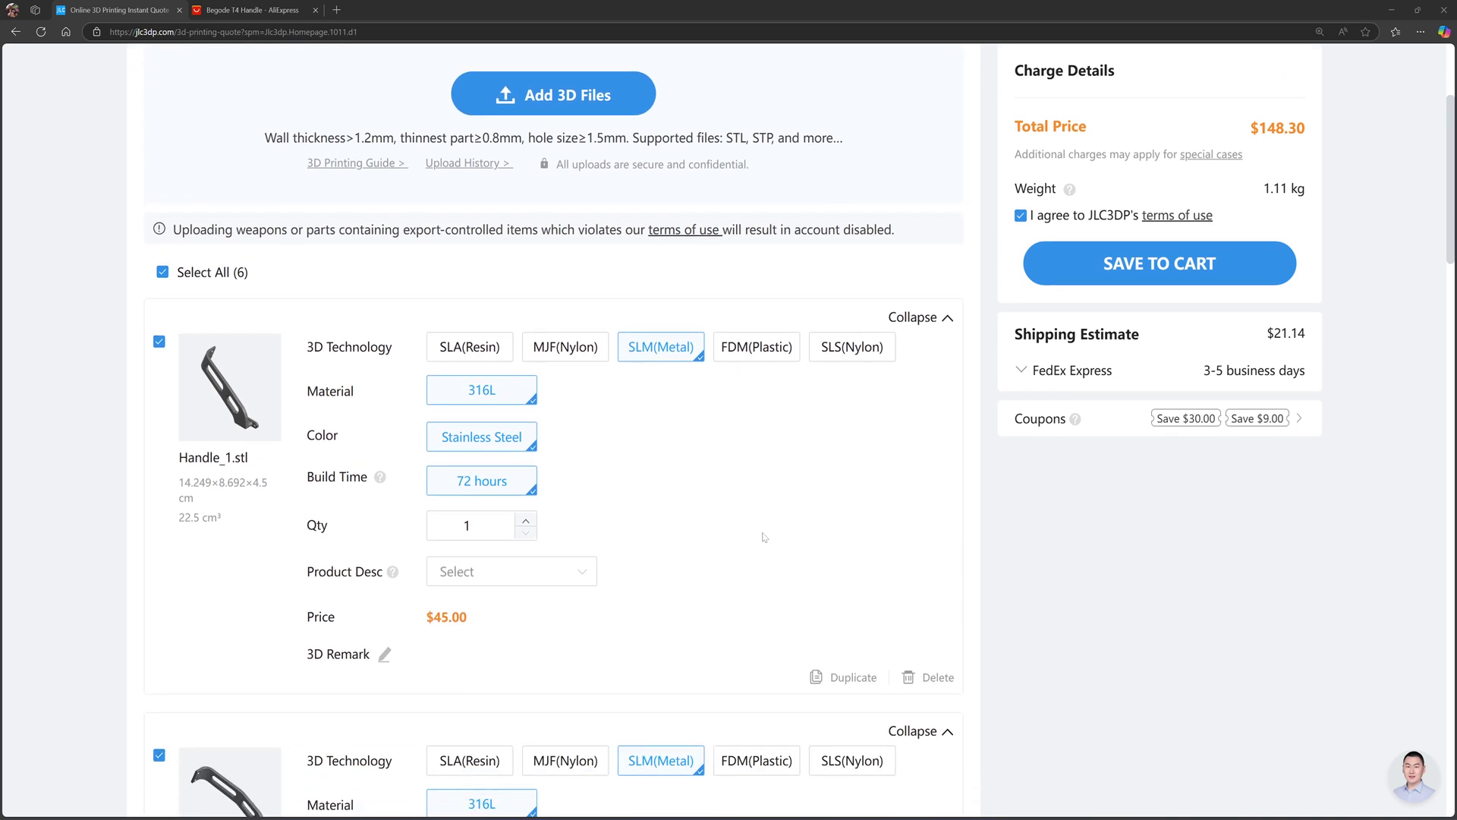
{"action": "scroll", "coordinate": [774, 533], "scroll_direction": "down", "scroll_amount": 1}
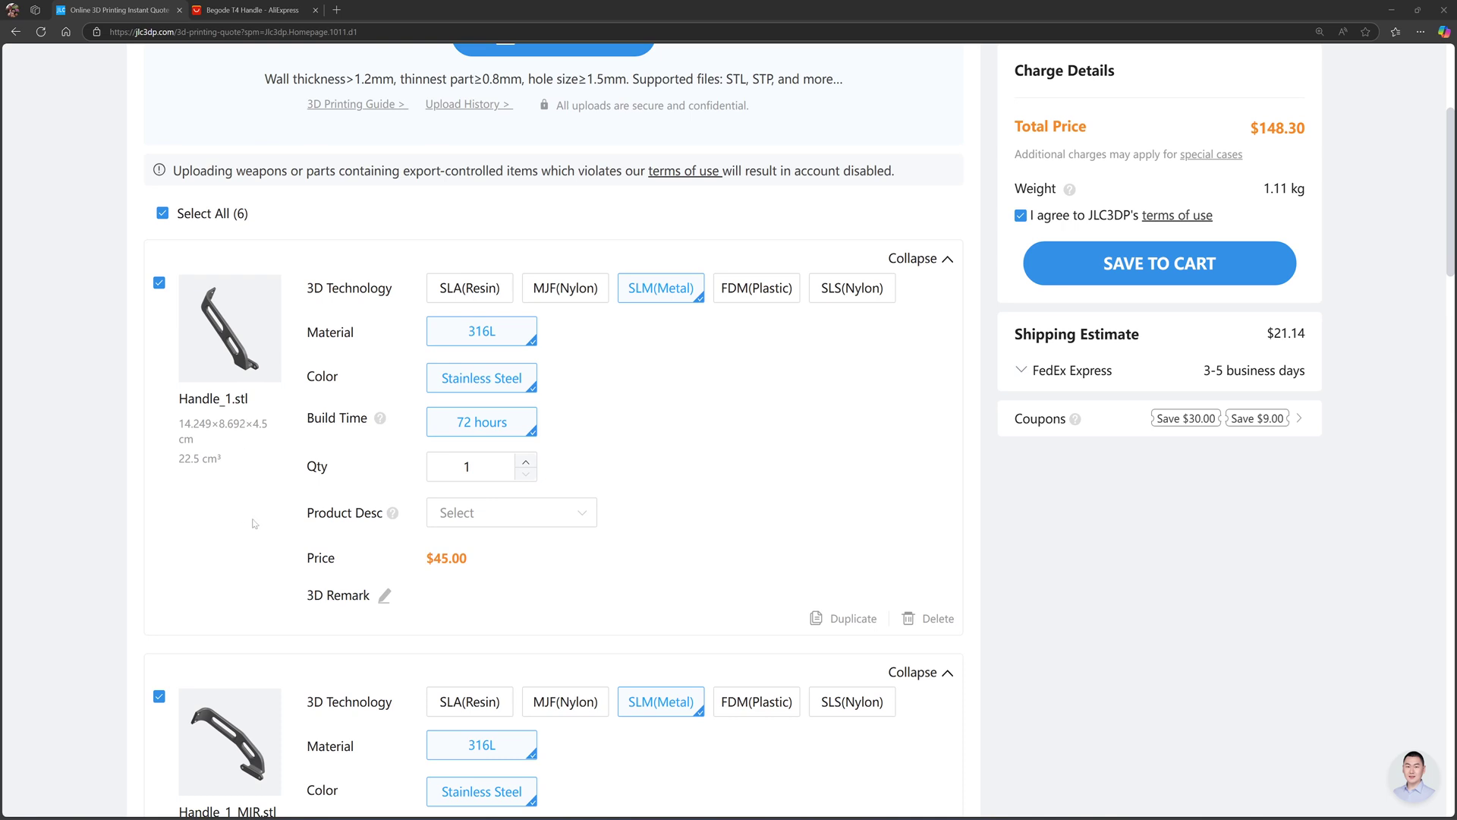
{"action": "left_click", "coordinate": [816, 770]}
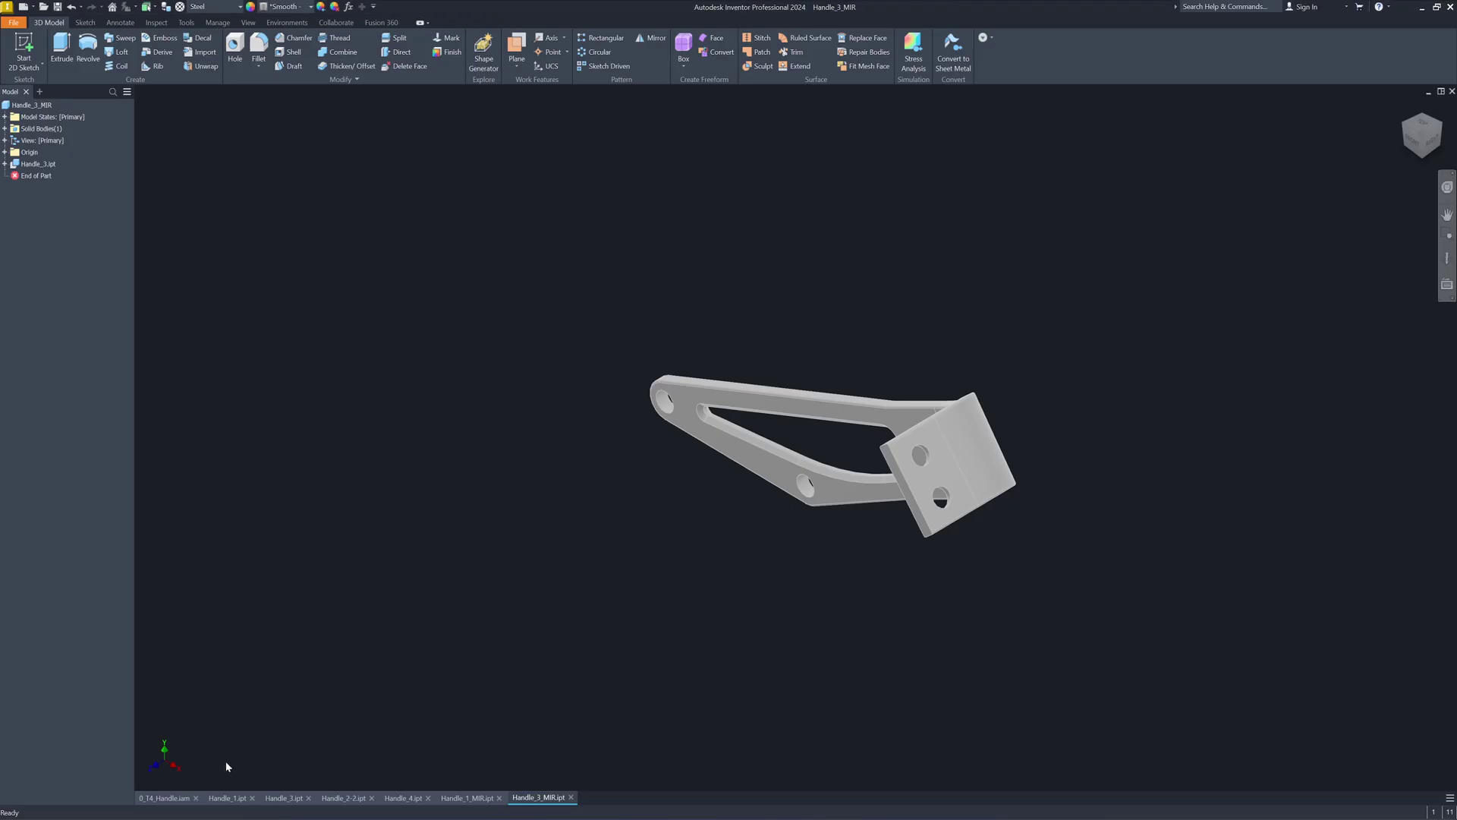
{"action": "left_click", "coordinate": [164, 797]}
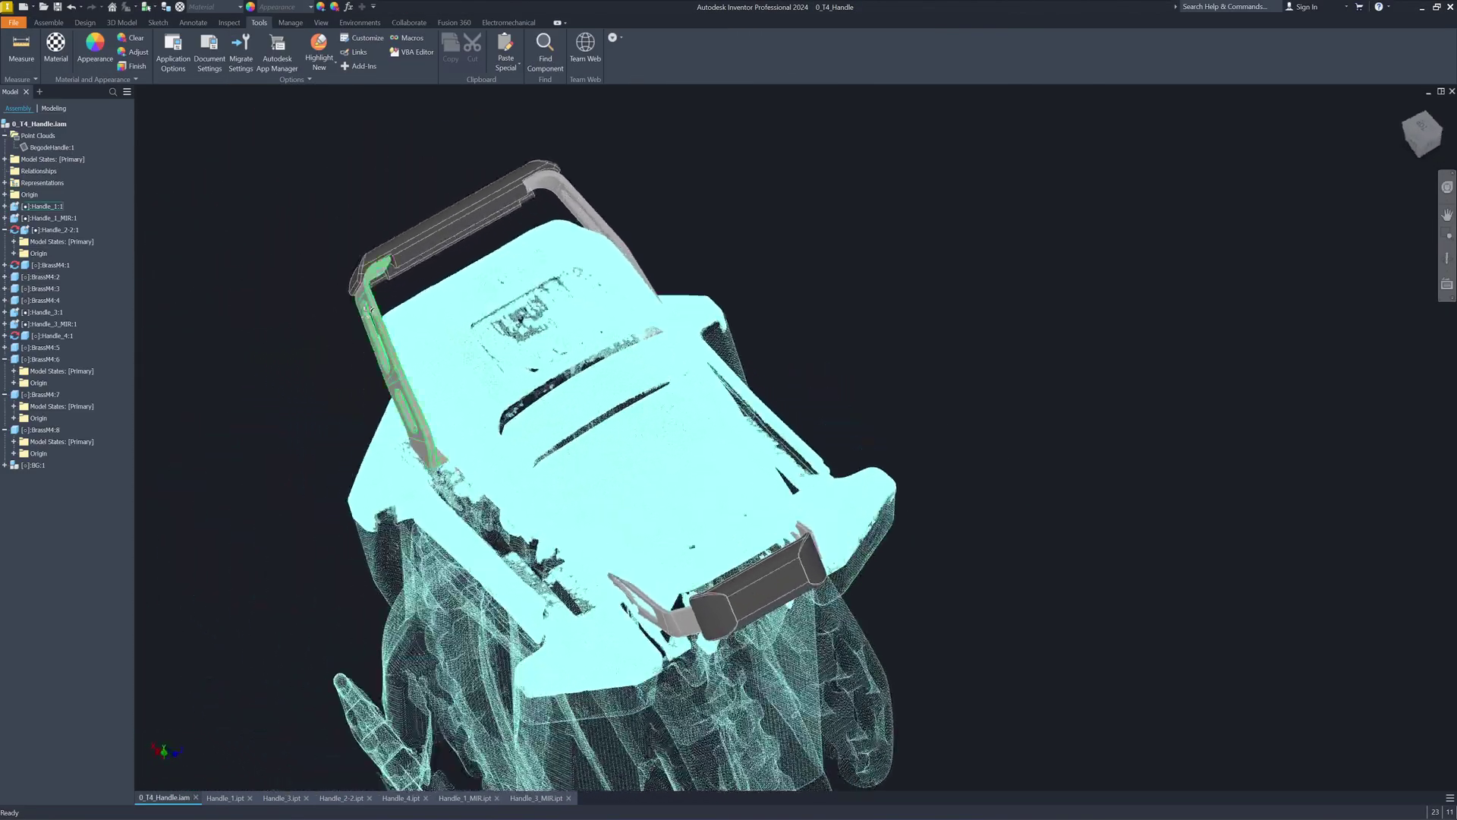
{"action": "mouse_move", "coordinate": [816, 815]}
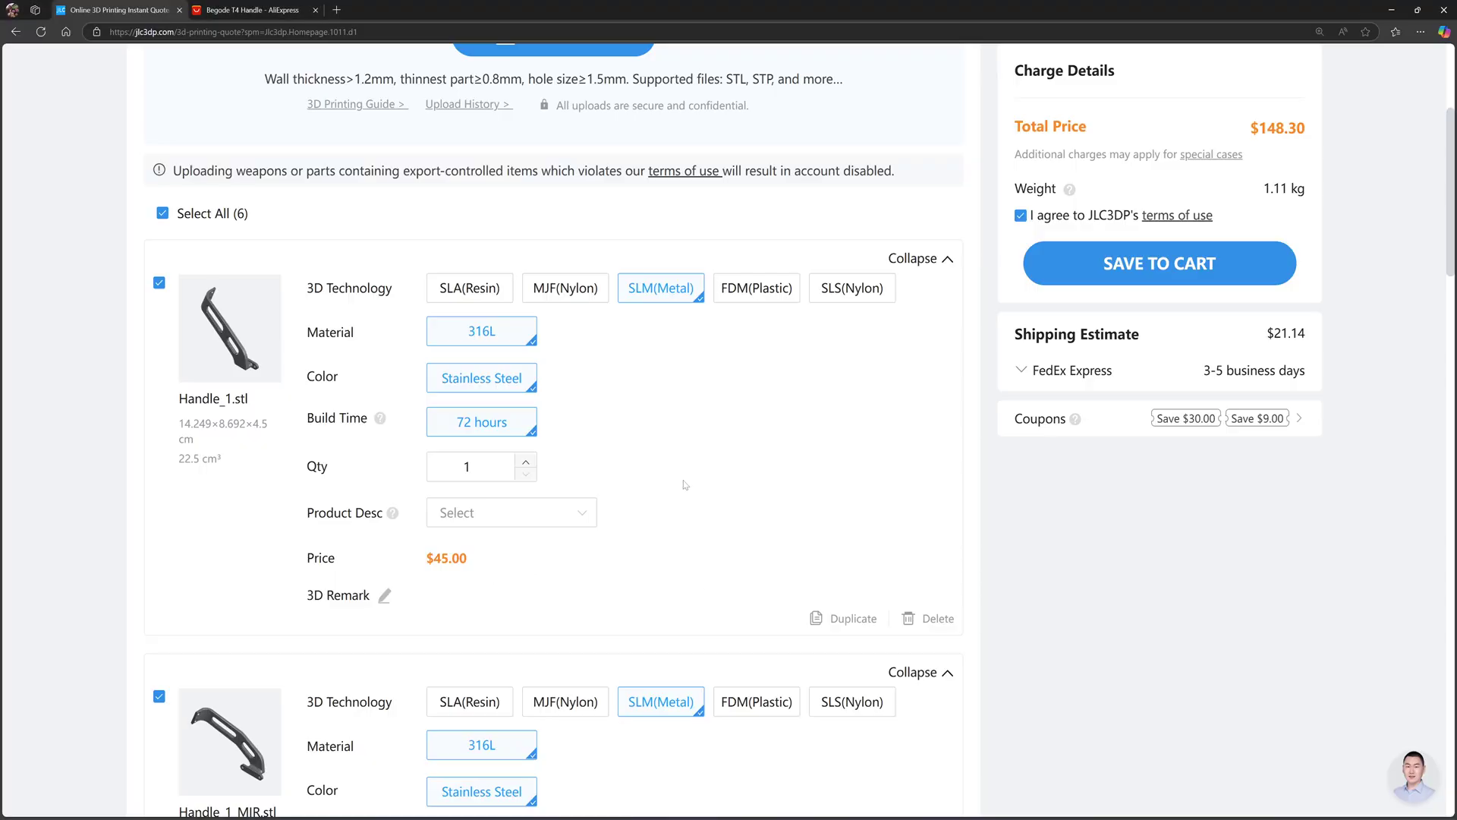
{"action": "scroll", "coordinate": [683, 488], "scroll_direction": "down", "scroll_amount": 3}
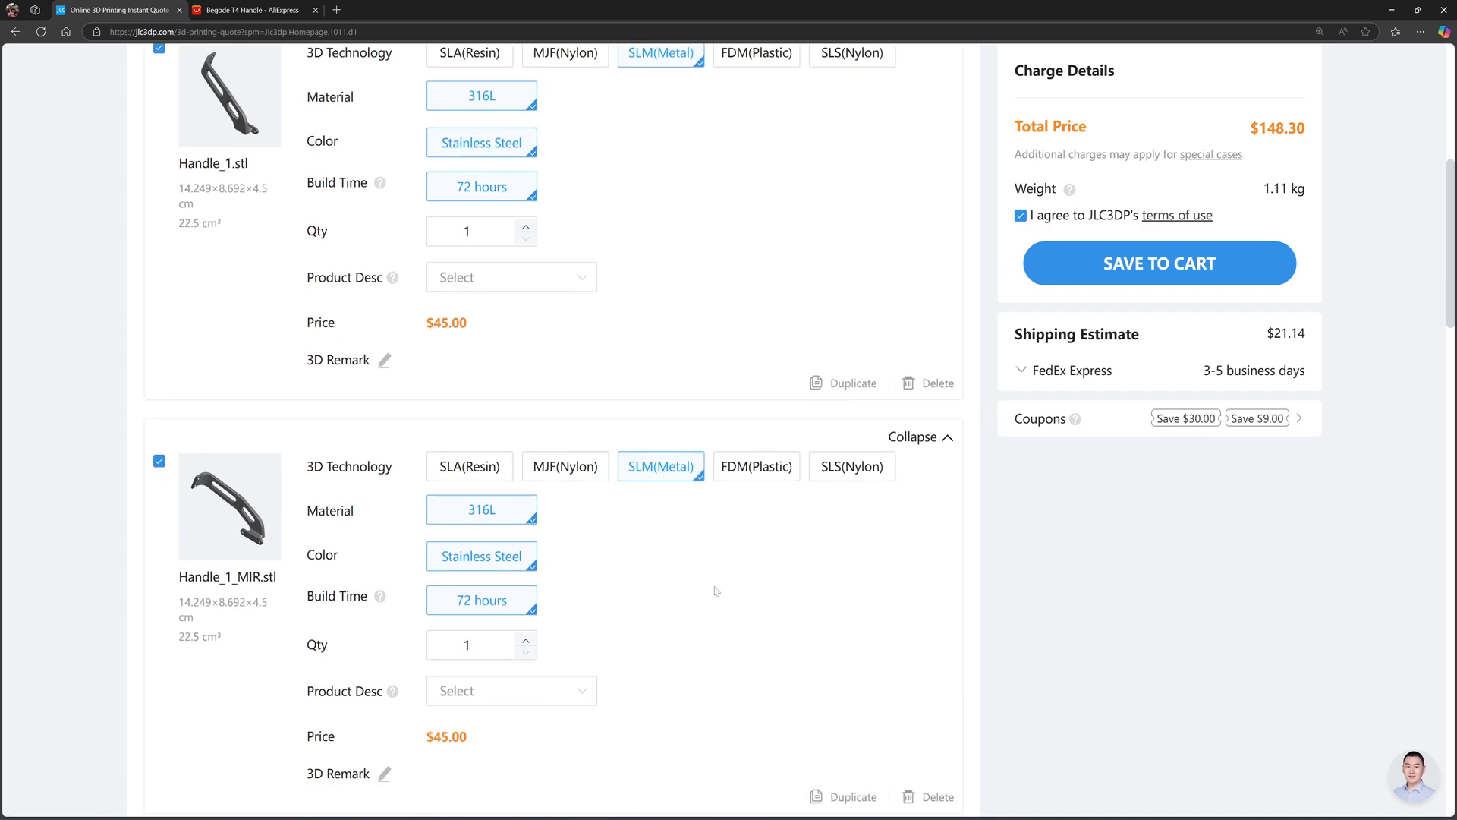
{"action": "scroll", "coordinate": [637, 605], "scroll_direction": "down", "scroll_amount": 1}
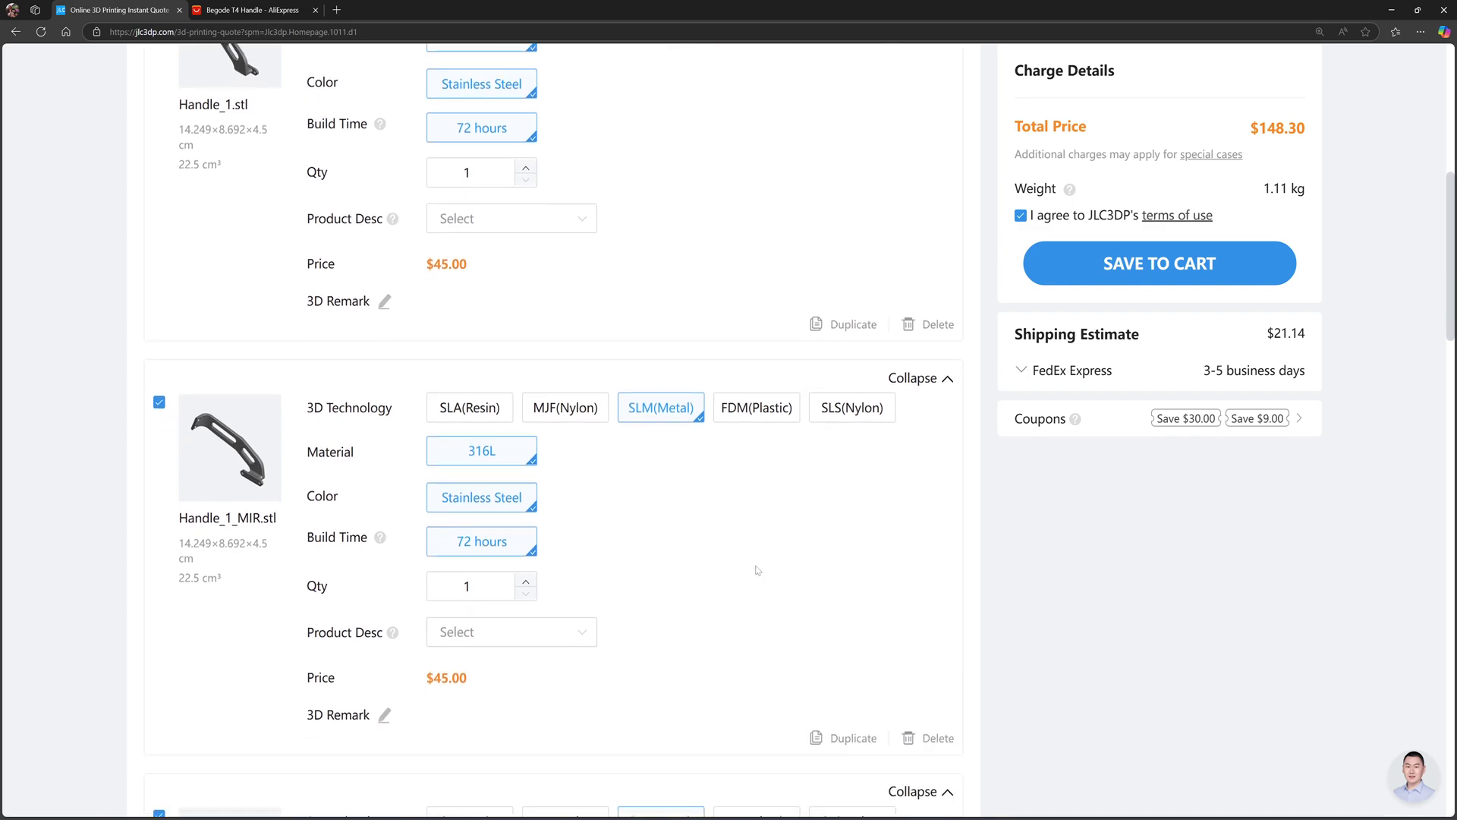
{"action": "scroll", "coordinate": [713, 569], "scroll_direction": "down", "scroll_amount": 3}
{"action": "scroll", "coordinate": [706, 569], "scroll_direction": "down", "scroll_amount": 4}
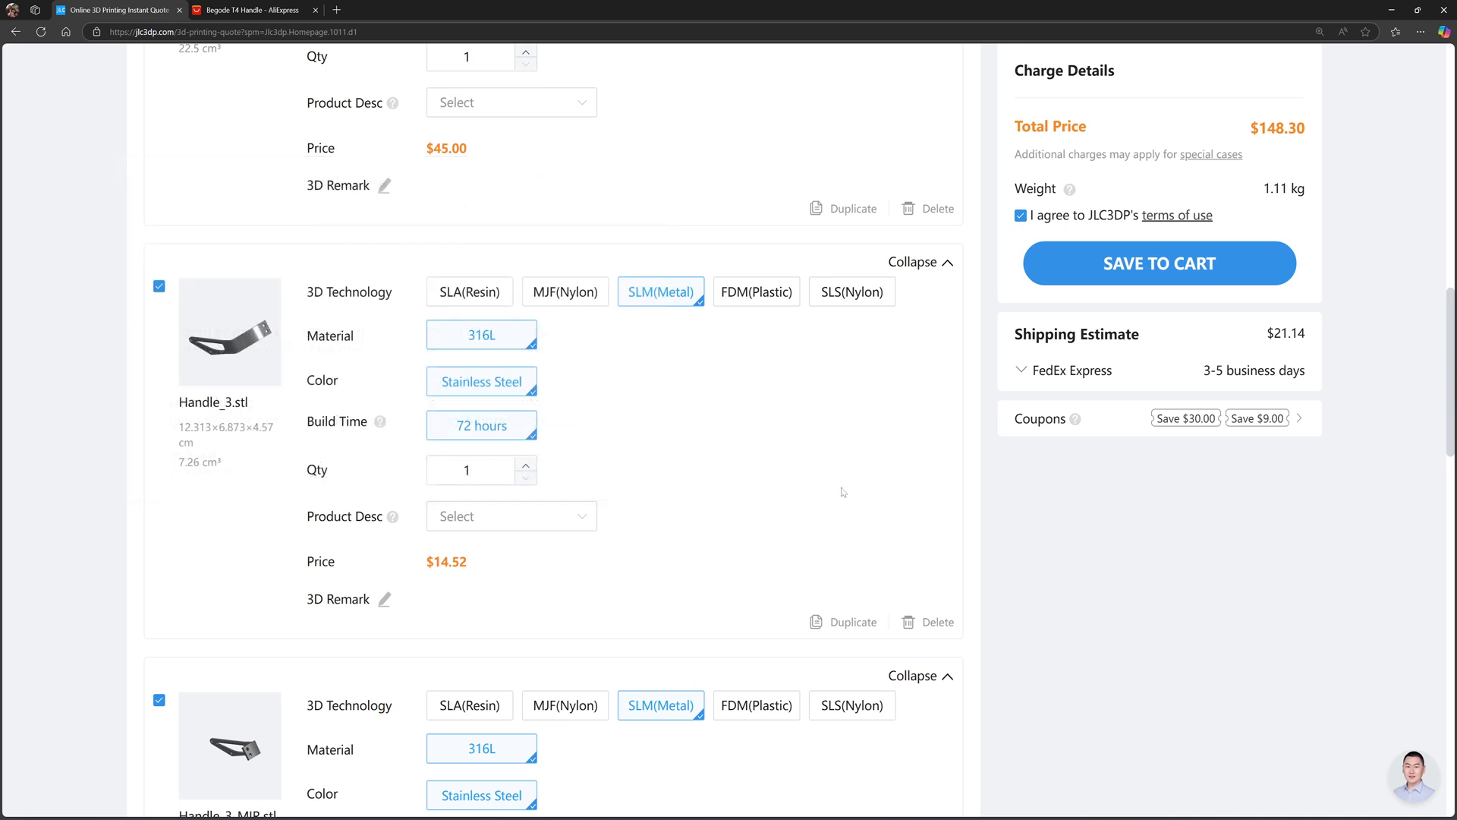
{"action": "scroll", "coordinate": [842, 494], "scroll_direction": "down", "scroll_amount": 5}
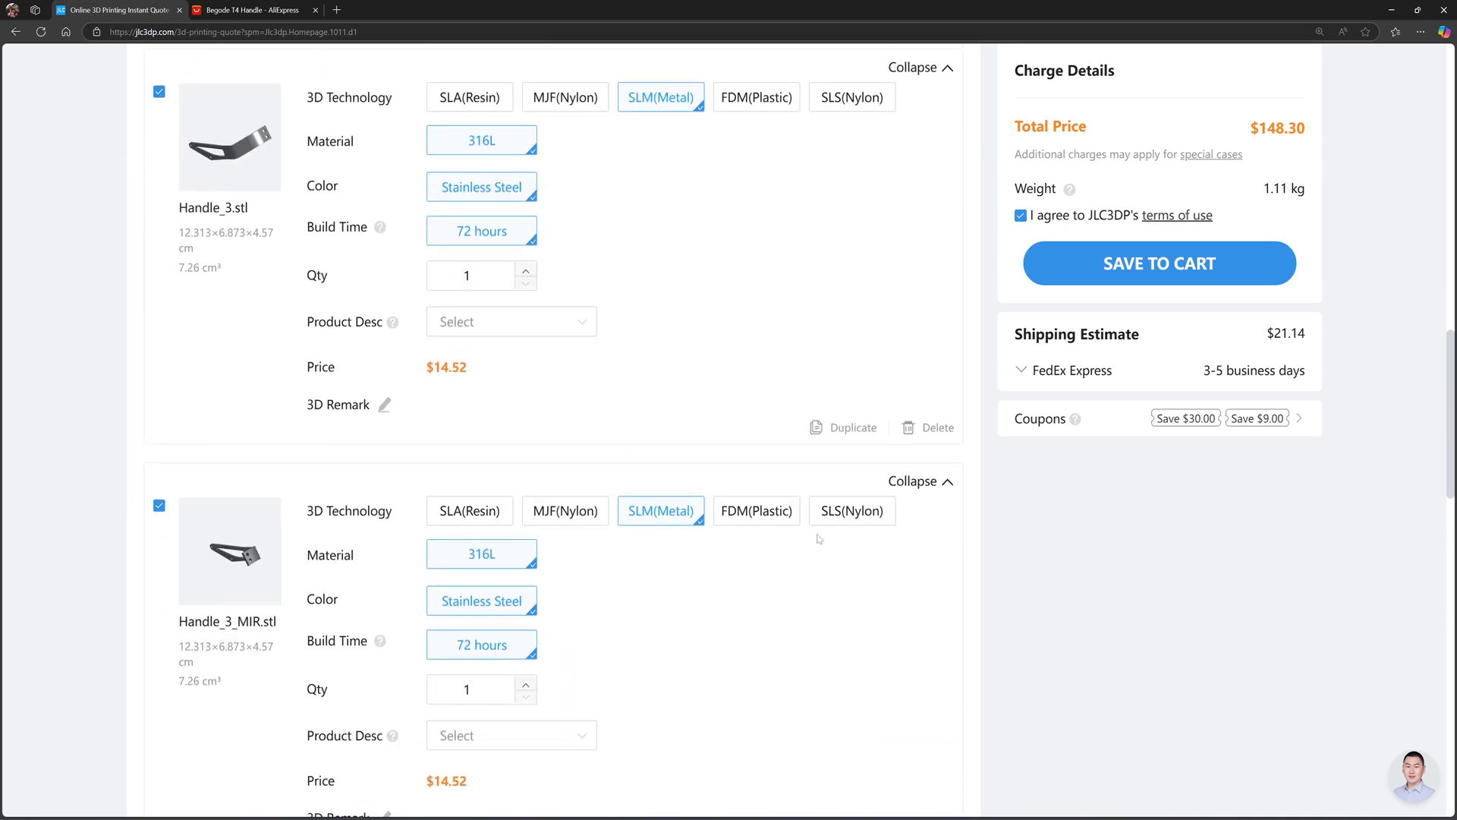
{"action": "scroll", "coordinate": [757, 472], "scroll_direction": "down", "scroll_amount": 4}
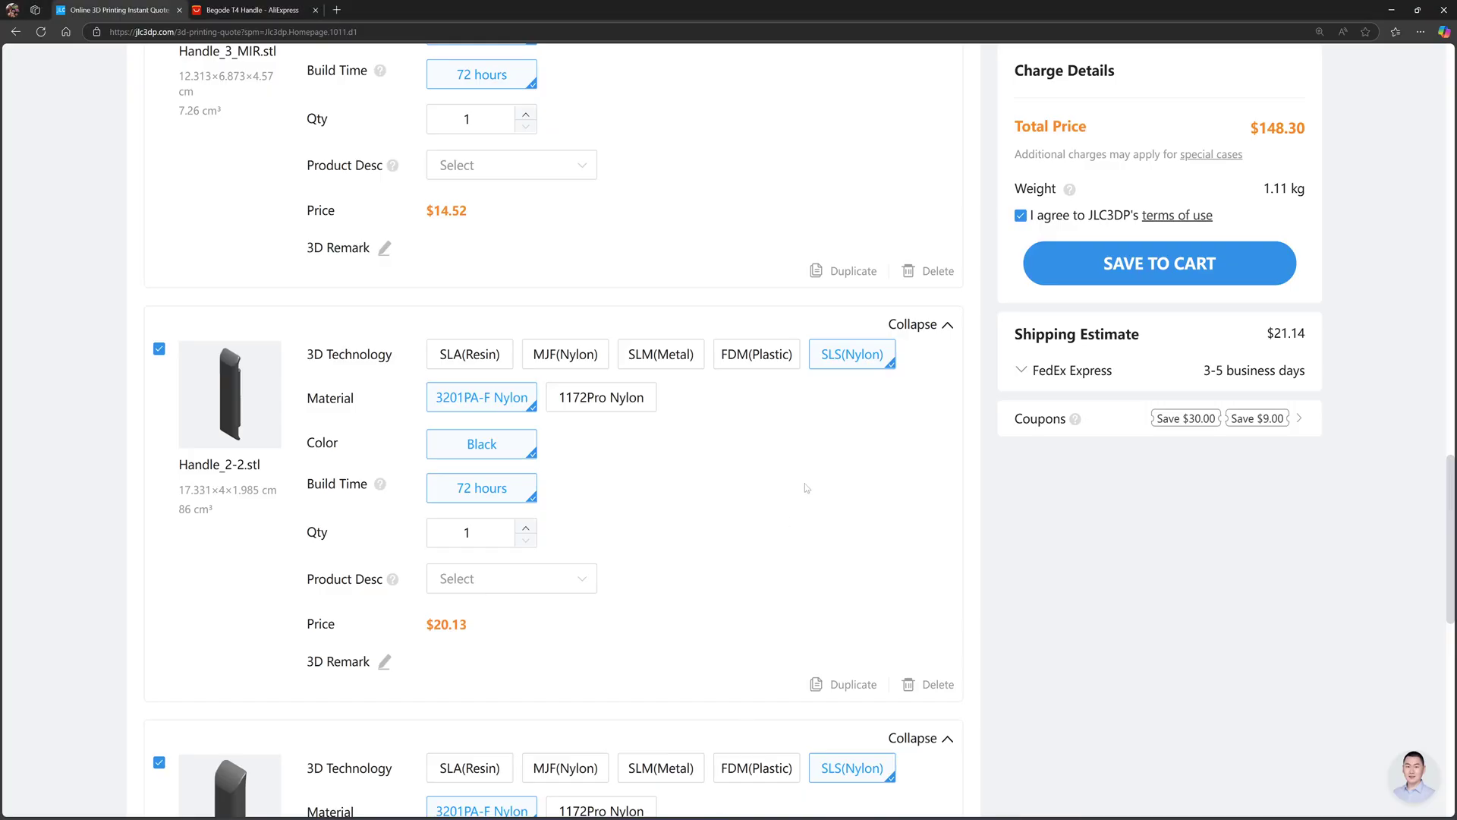
- Try Handle_2-2 in MJF nylon ($40.25), then return it to SLS 3201PA-F Nylon at $20.13
{"action": "scroll", "coordinate": [644, 494], "scroll_direction": "down", "scroll_amount": 1}
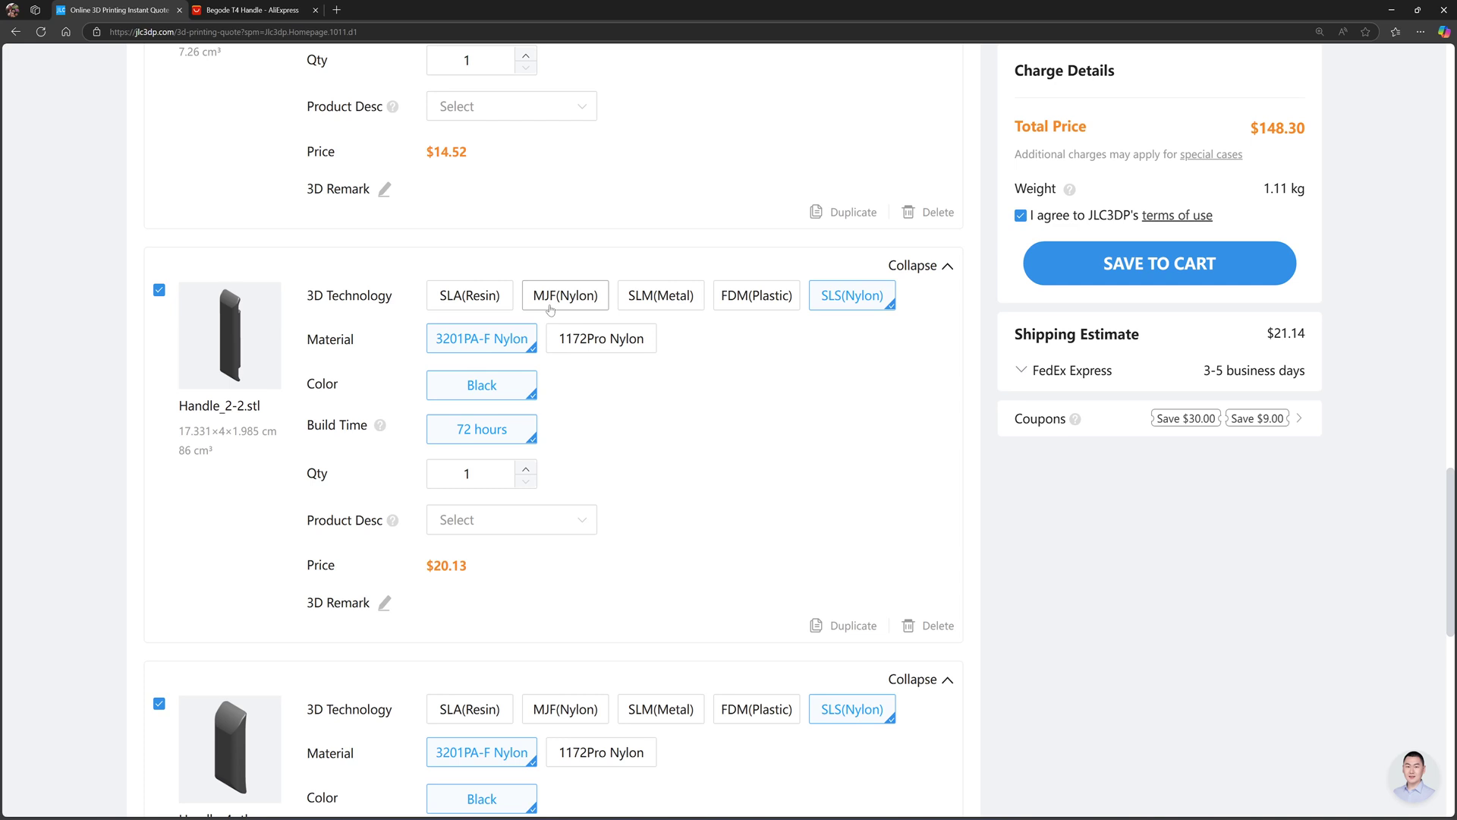
{"action": "left_click", "coordinate": [561, 302]}
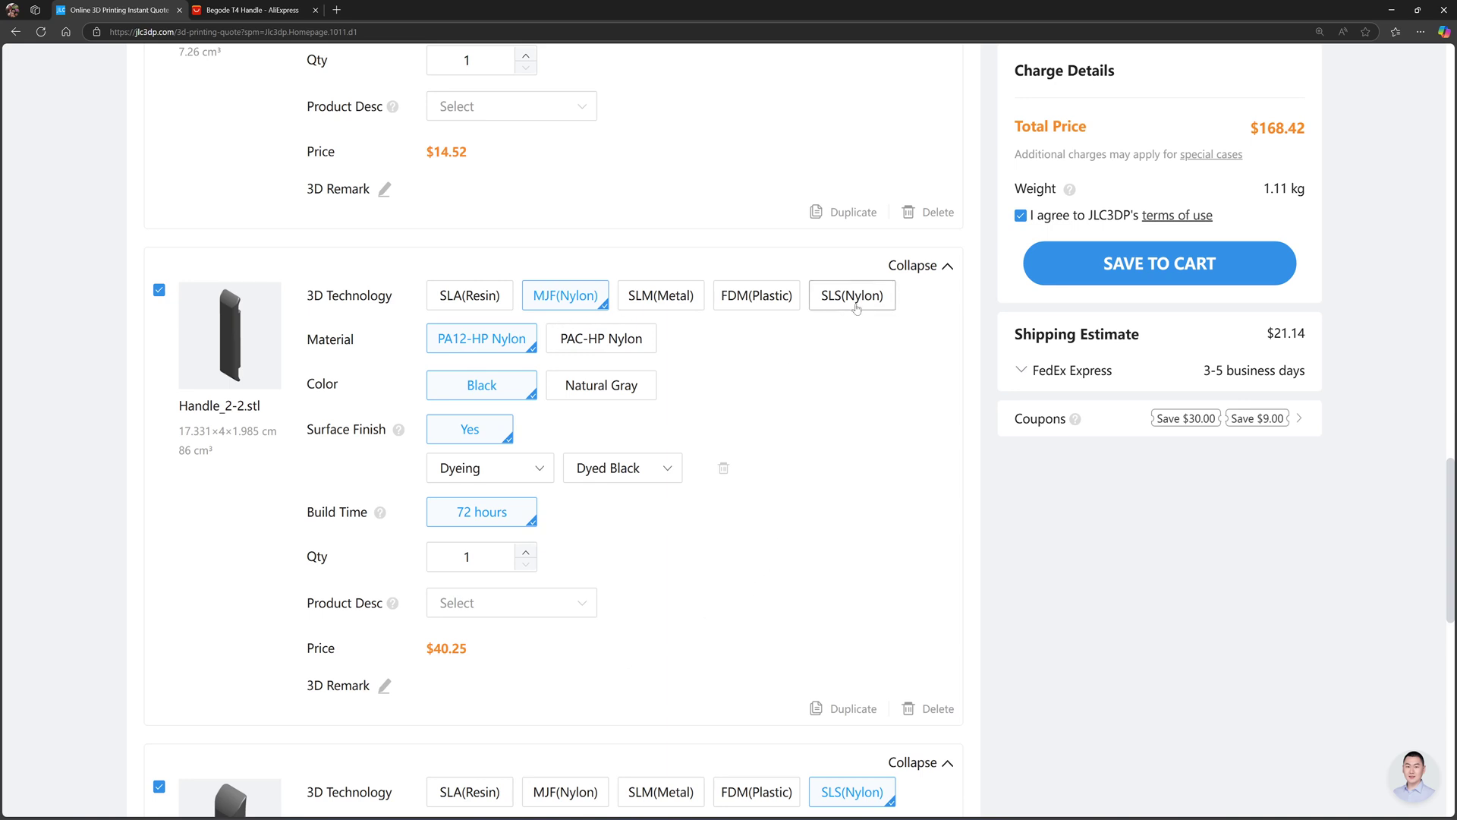
{"action": "left_click", "coordinate": [858, 304]}
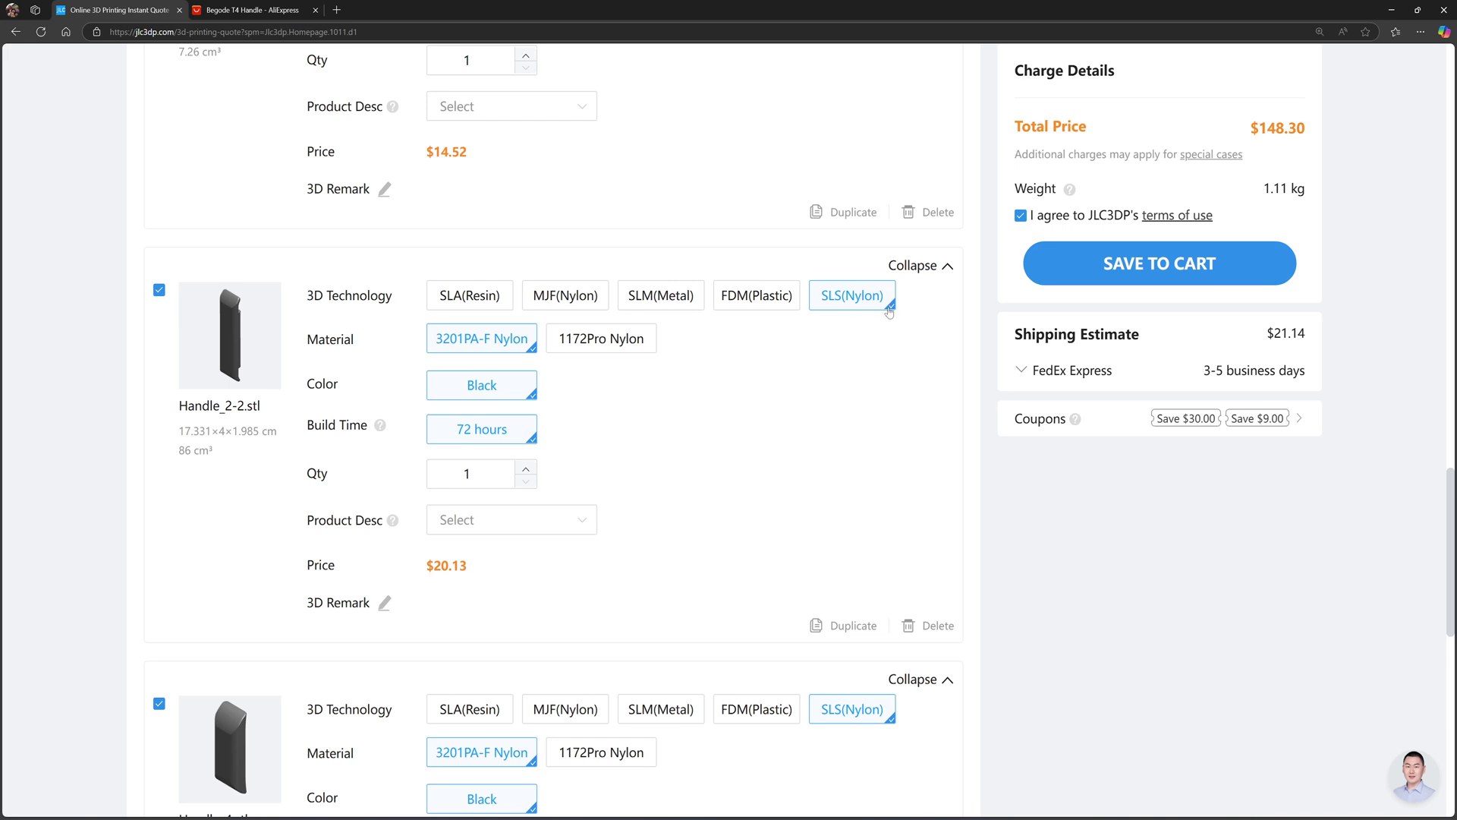
{"action": "left_click", "coordinate": [892, 312]}
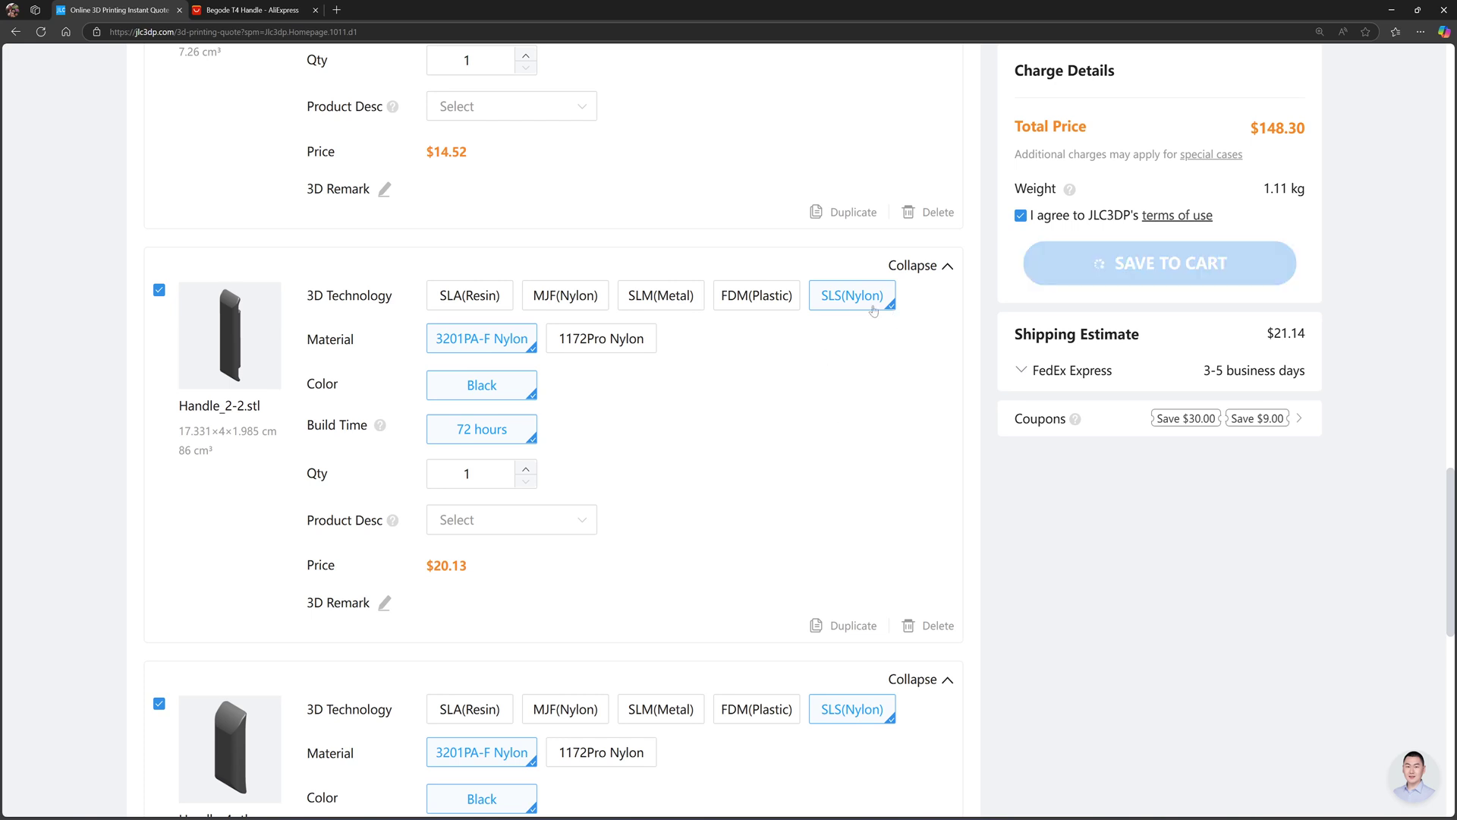
{"action": "mouse_move", "coordinate": [486, 344]}
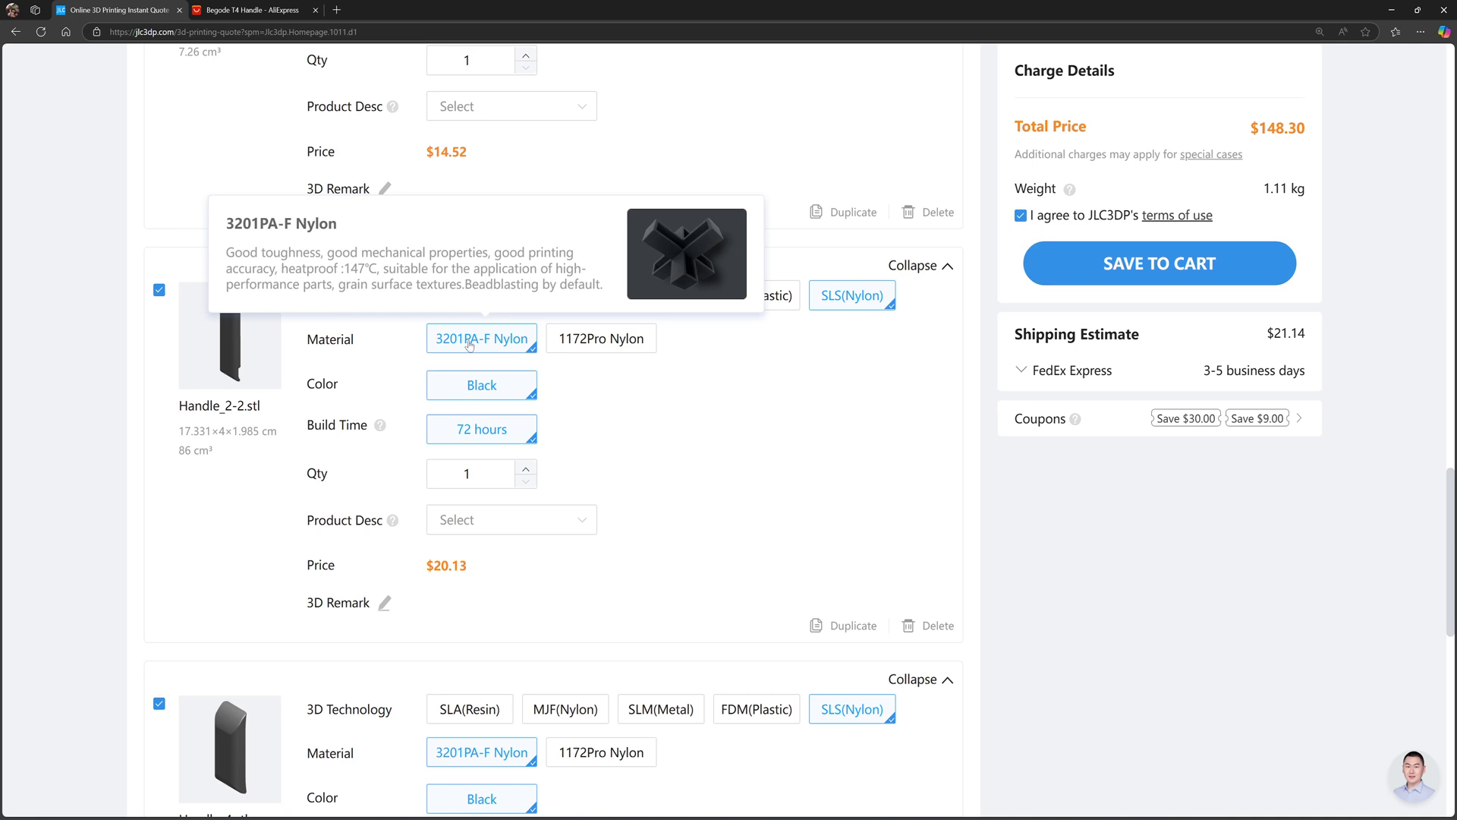
{"action": "mouse_move", "coordinate": [565, 345]}
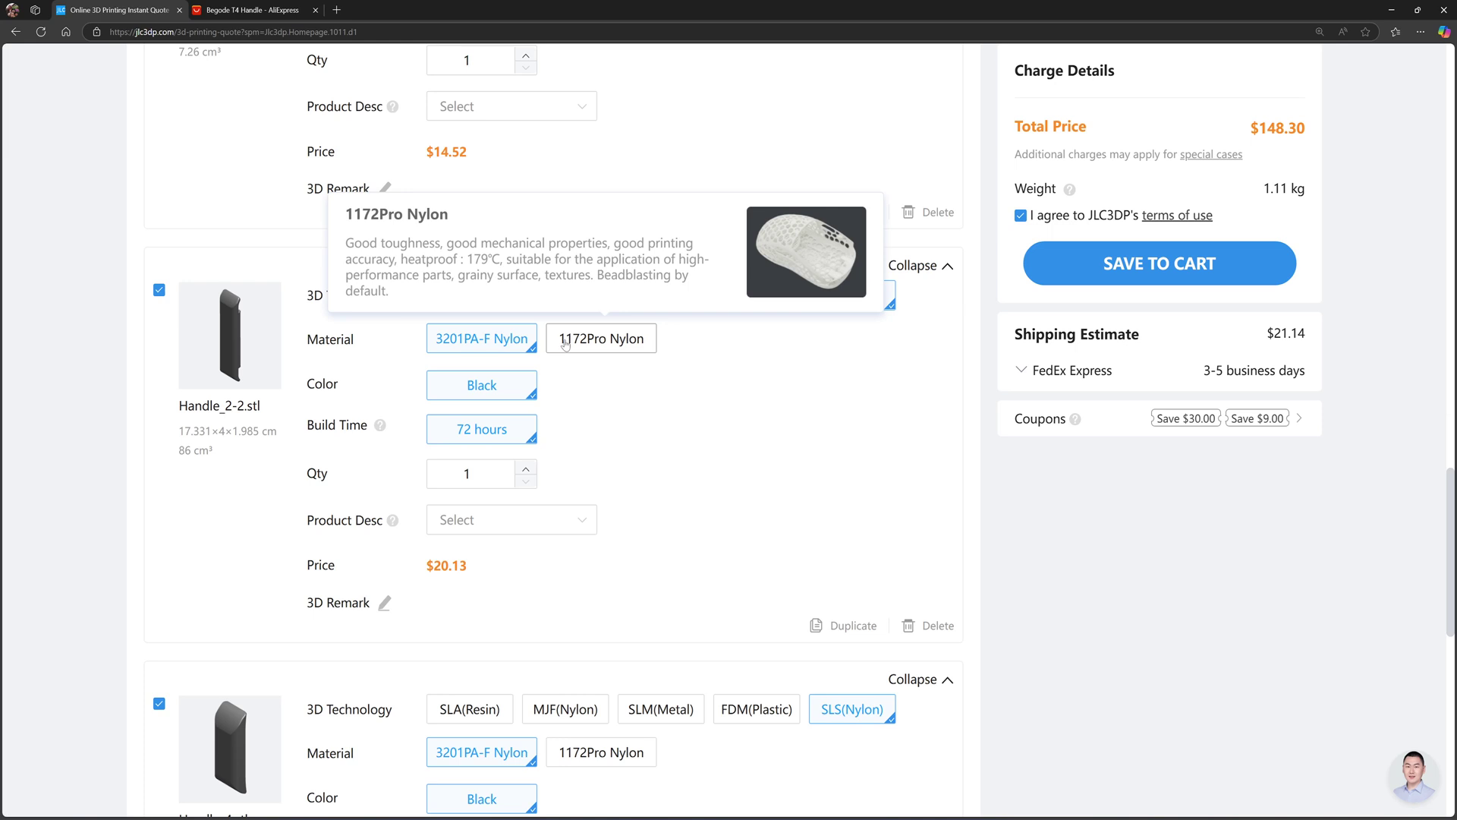
{"action": "left_click", "coordinate": [566, 343]}
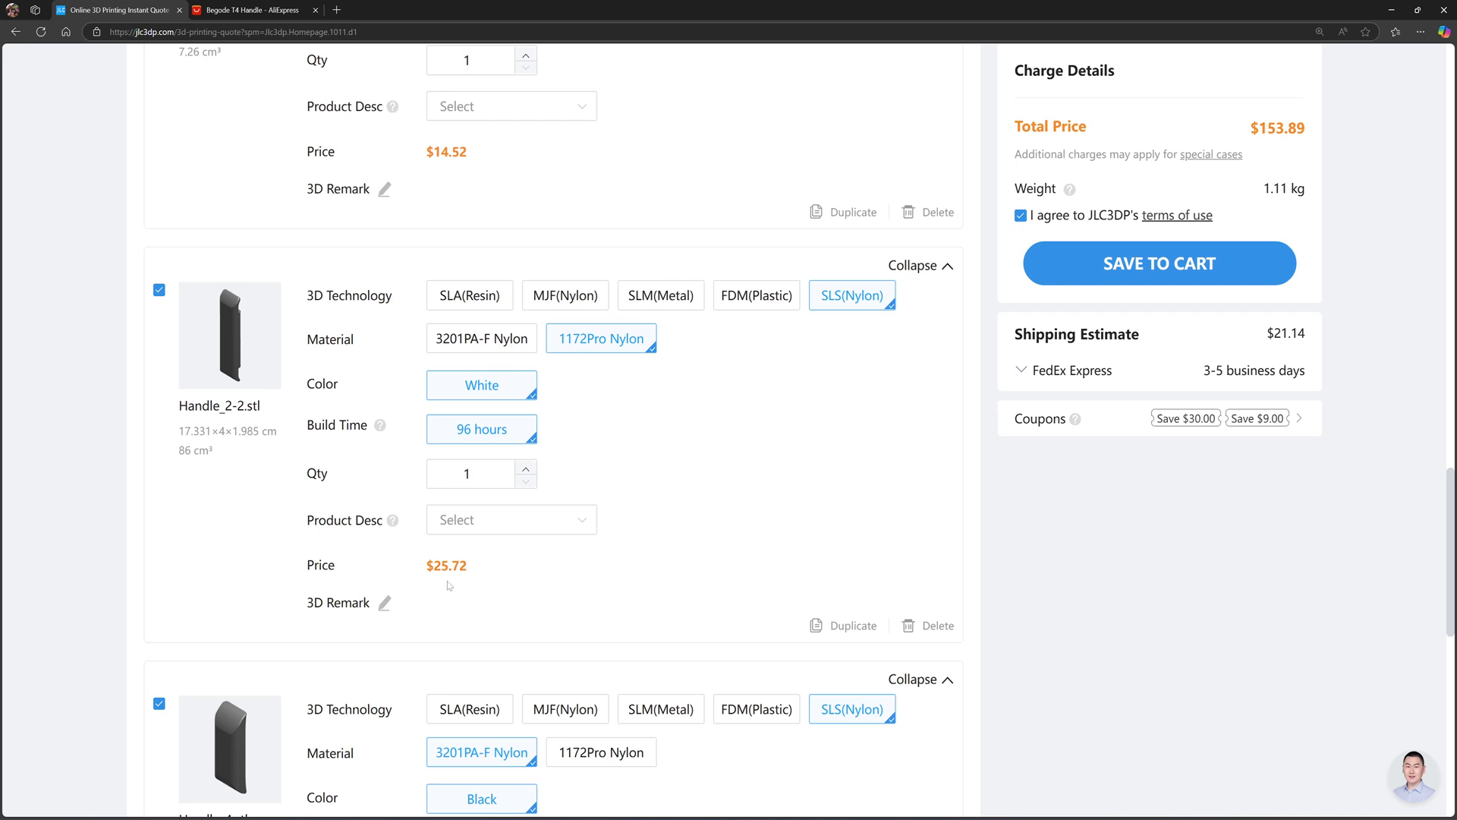
{"action": "left_click", "coordinate": [627, 354]}
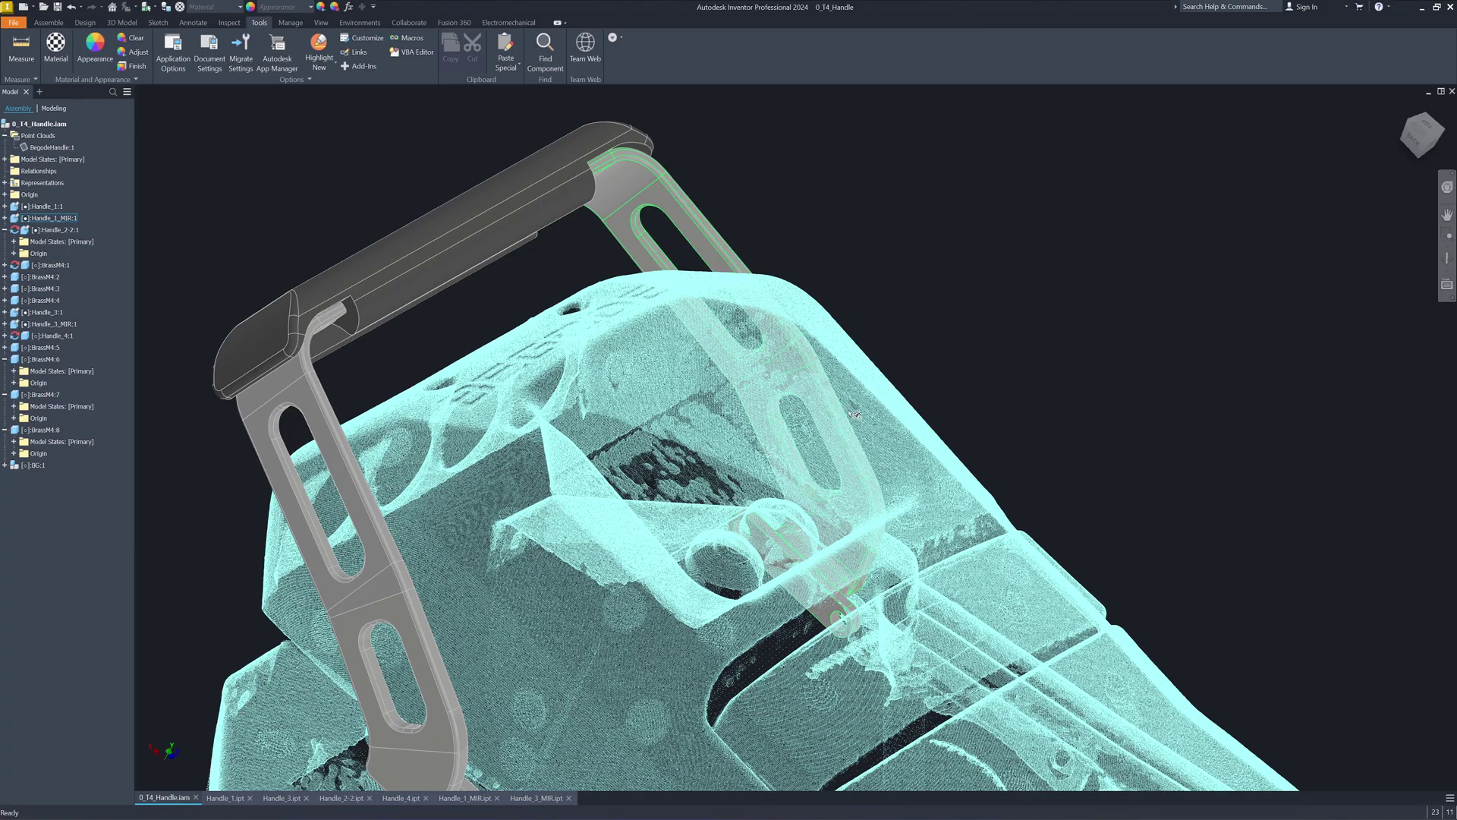
- Orbit the handle assembly over the unicycle point cloud, including a lower side and an F5 preset view
{"action": "middle_click_drag", "start_coordinate": [884, 298], "coordinate": [417, 252], "text": "shift"}
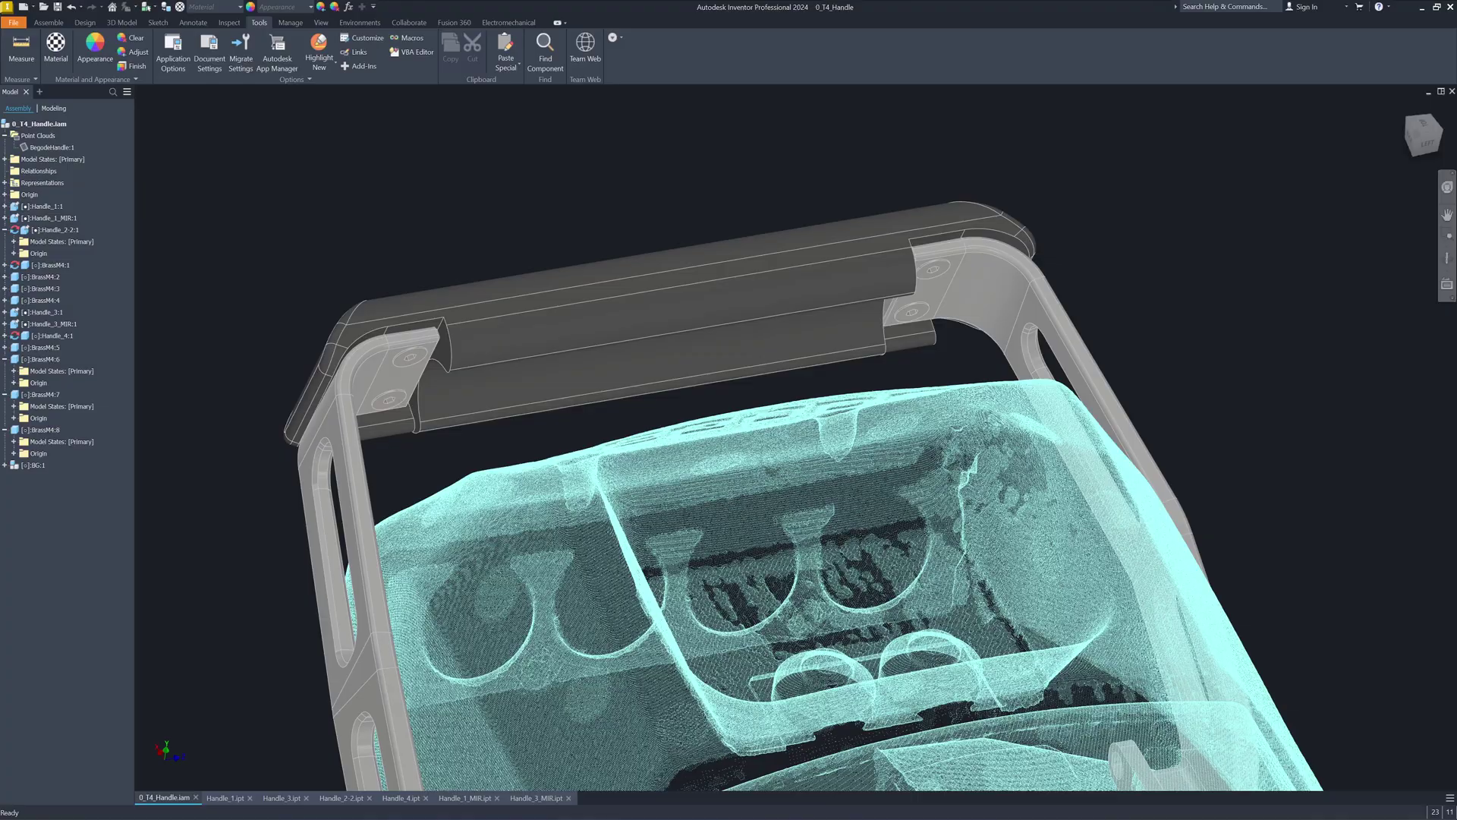
{"action": "middle_click_drag", "start_coordinate": [417, 252], "coordinate": [782, 389], "text": "shift"}
{"action": "key", "text": "F5"}
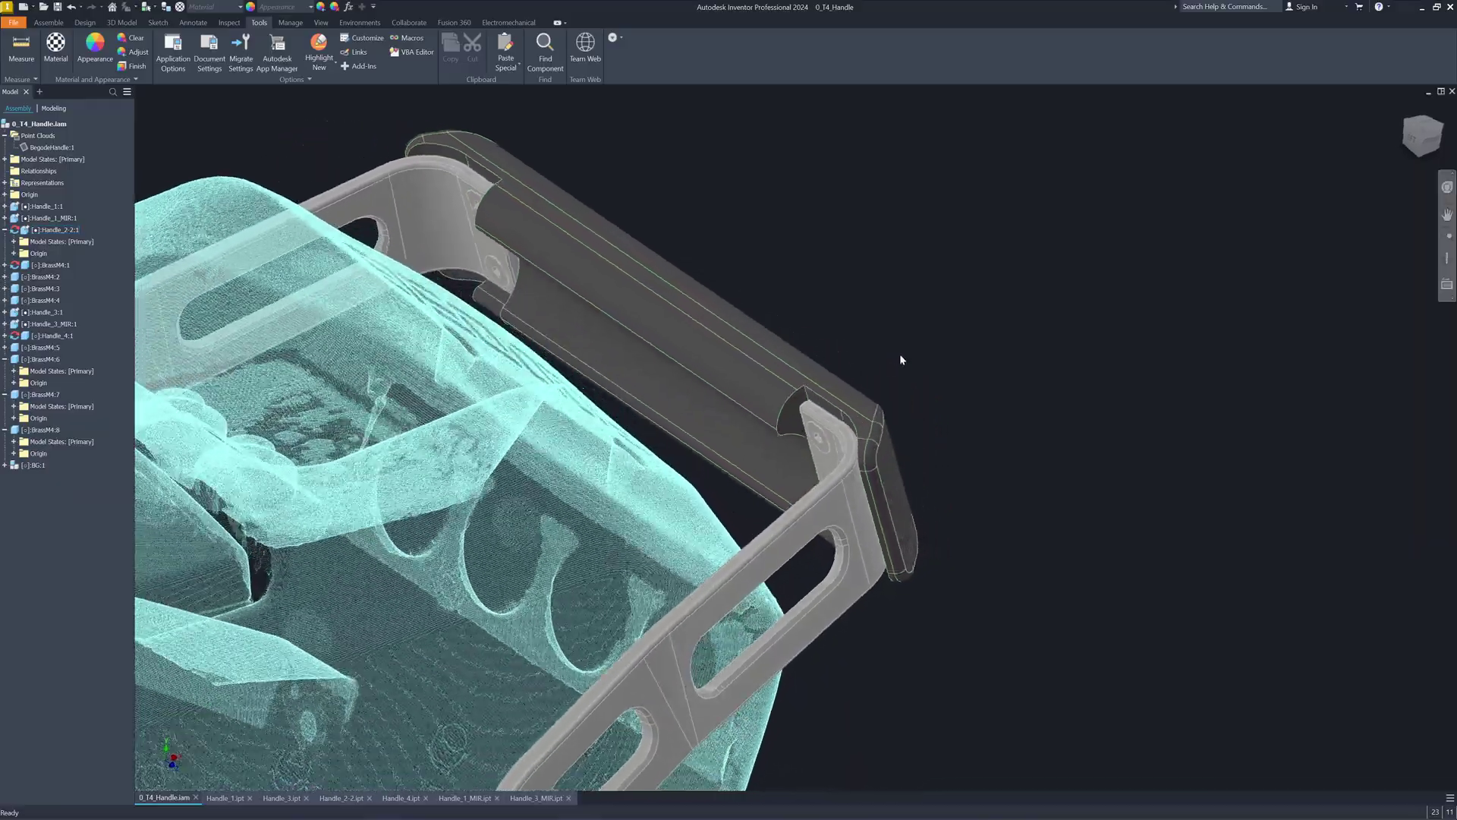
{"action": "scroll", "coordinate": [521, 569], "scroll_direction": "down", "scroll_amount": 3}
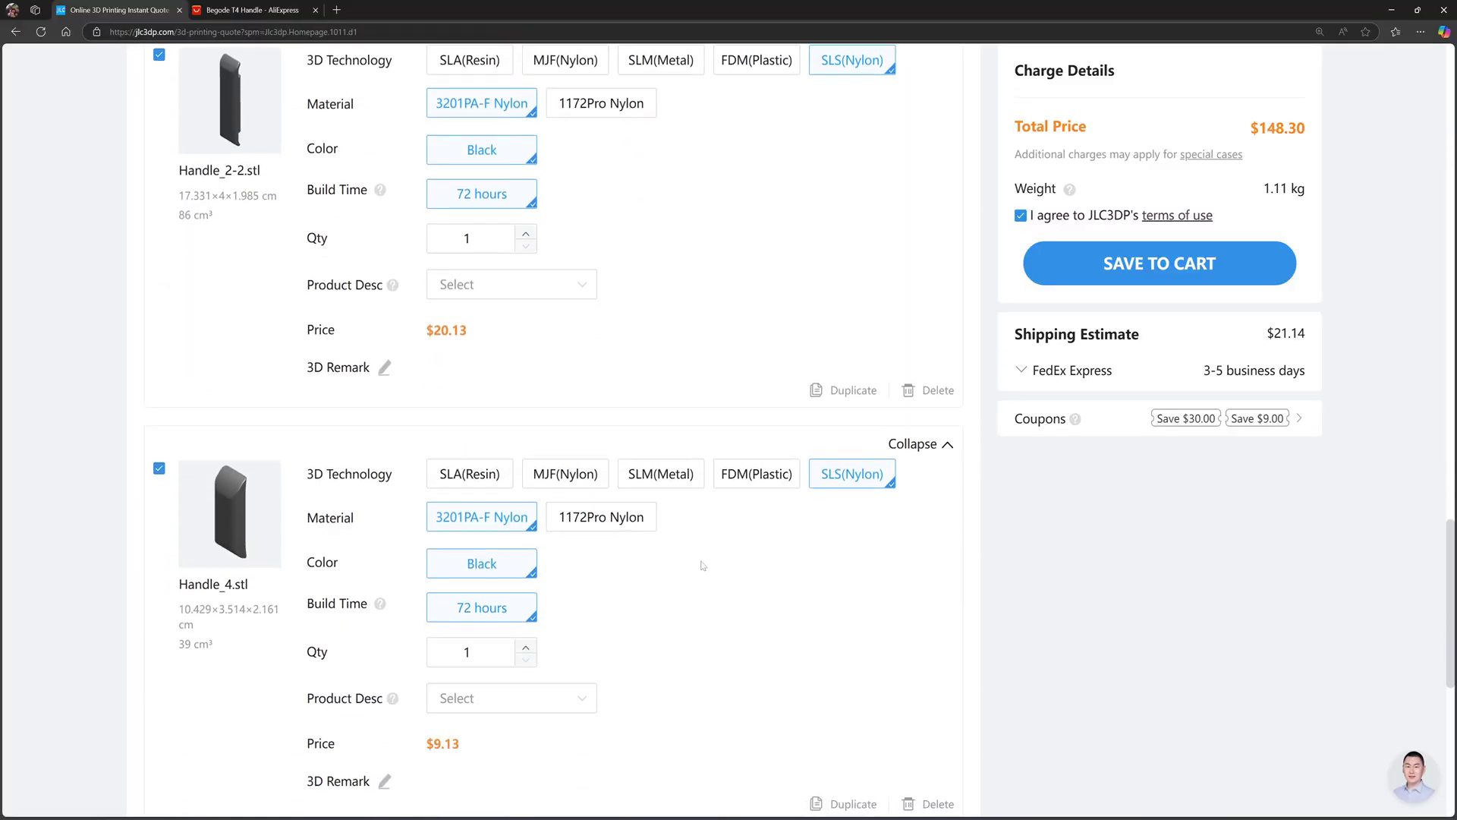
- Check the shipping options and keep FedEx Express at $21.14
{"action": "scroll", "coordinate": [680, 693], "scroll_direction": "down", "scroll_amount": 2}
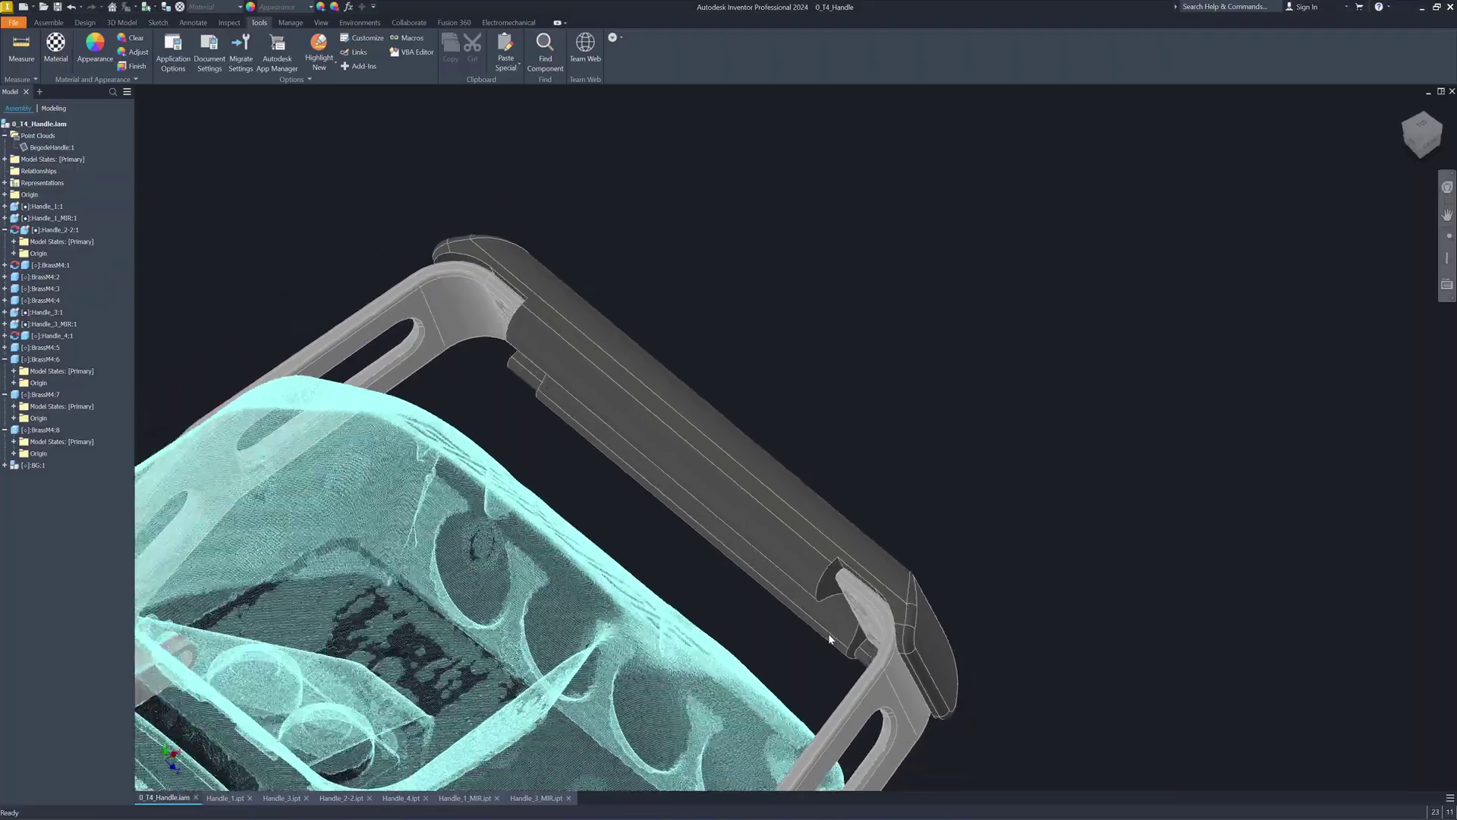
{"action": "middle_click_drag", "start_coordinate": [827, 633], "coordinate": [547, 440], "text": "shift"}
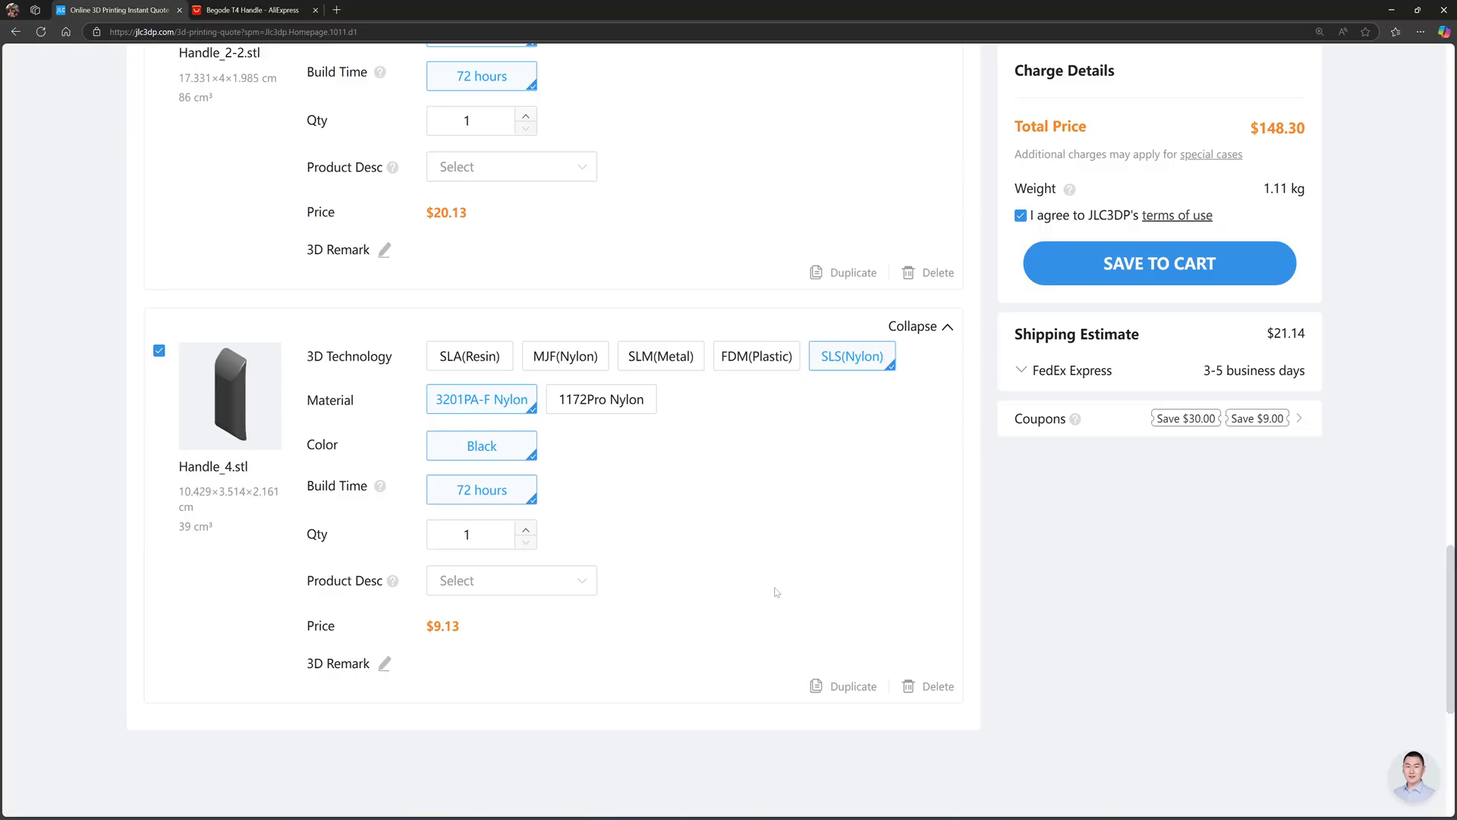
{"action": "scroll", "coordinate": [776, 592], "scroll_direction": "up", "scroll_amount": 9}
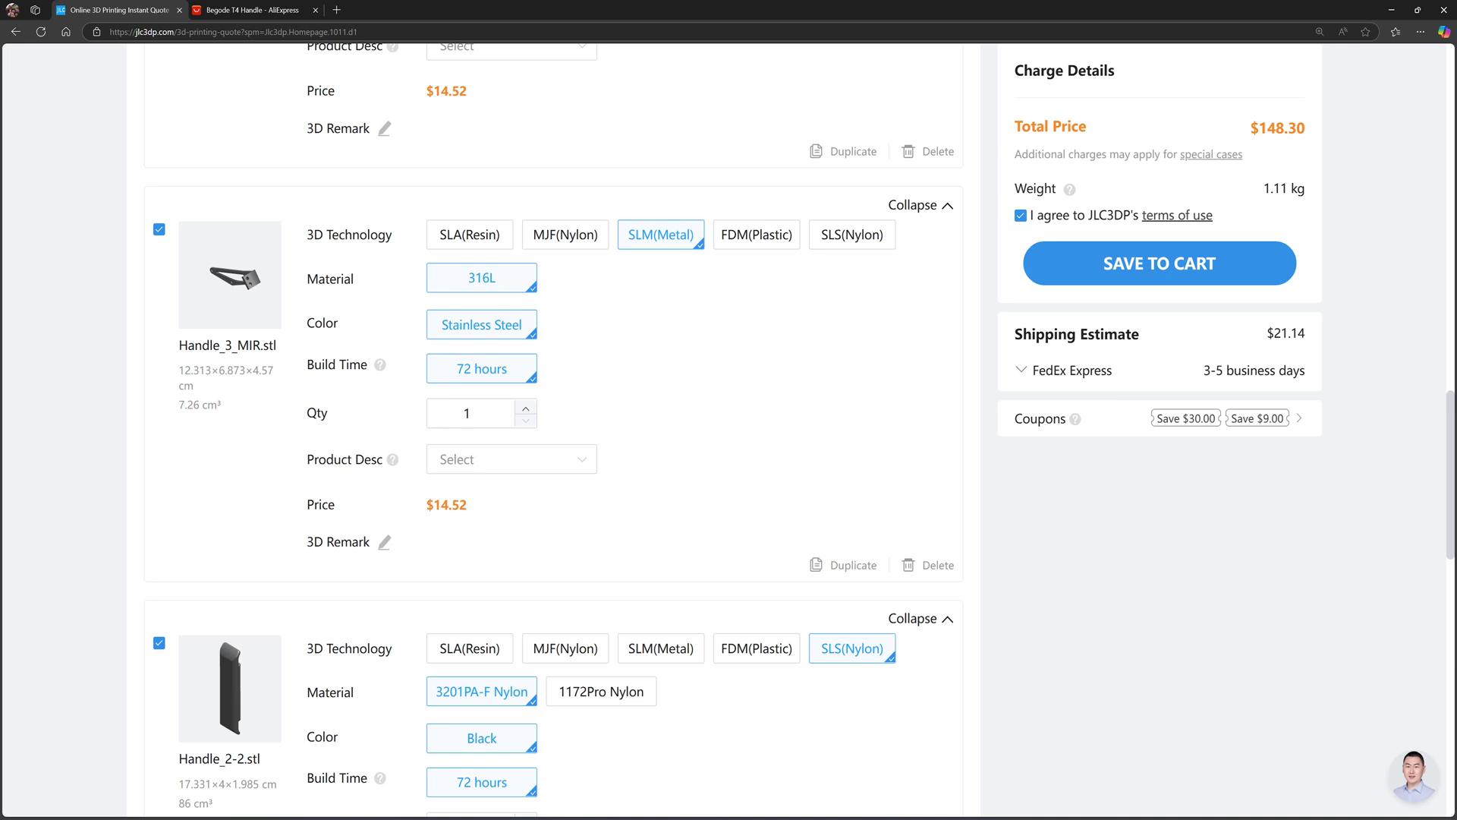
{"action": "left_click", "coordinate": [1062, 369]}
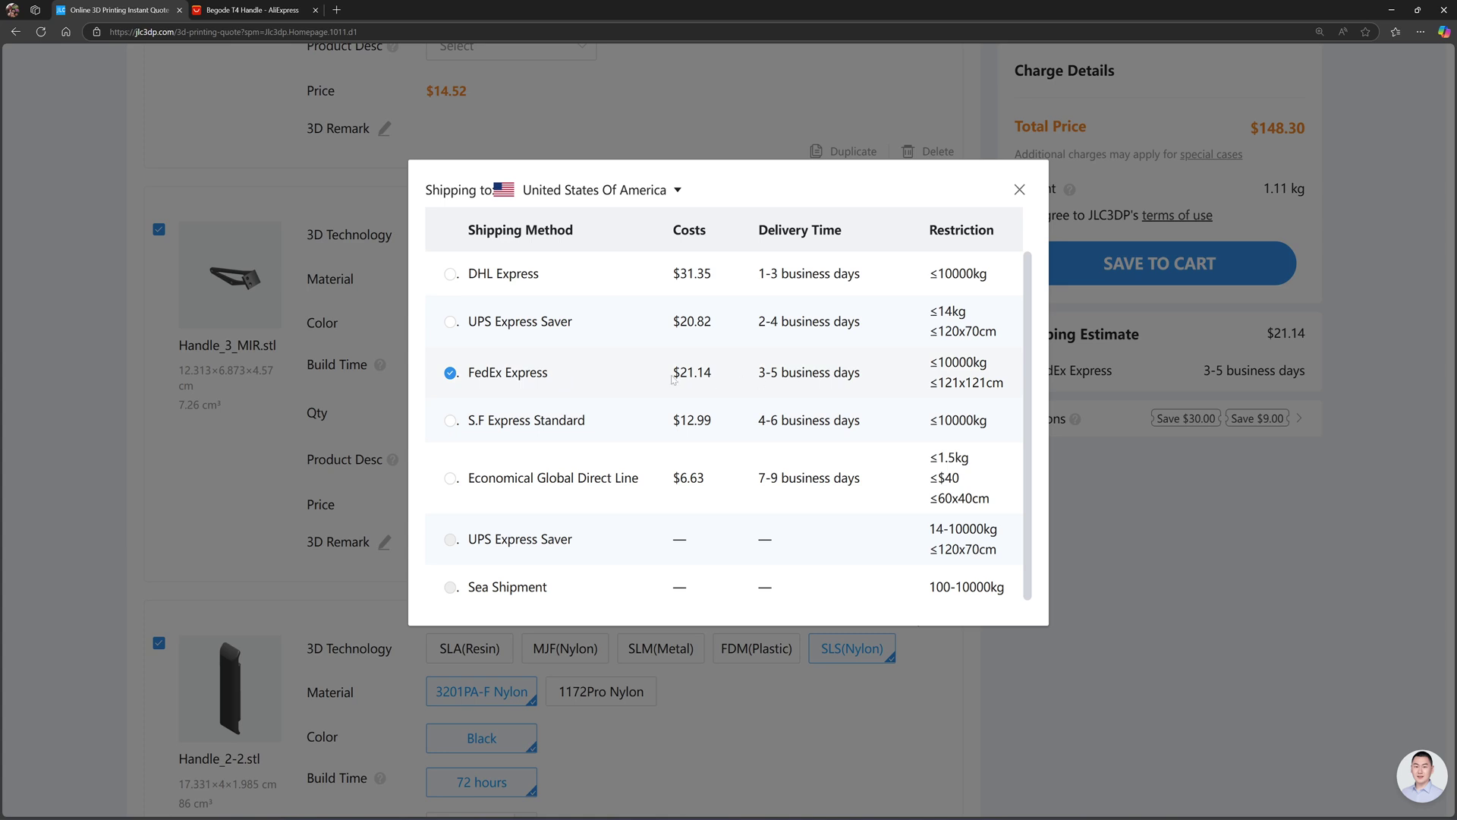
{"action": "left_click", "coordinate": [1019, 189]}
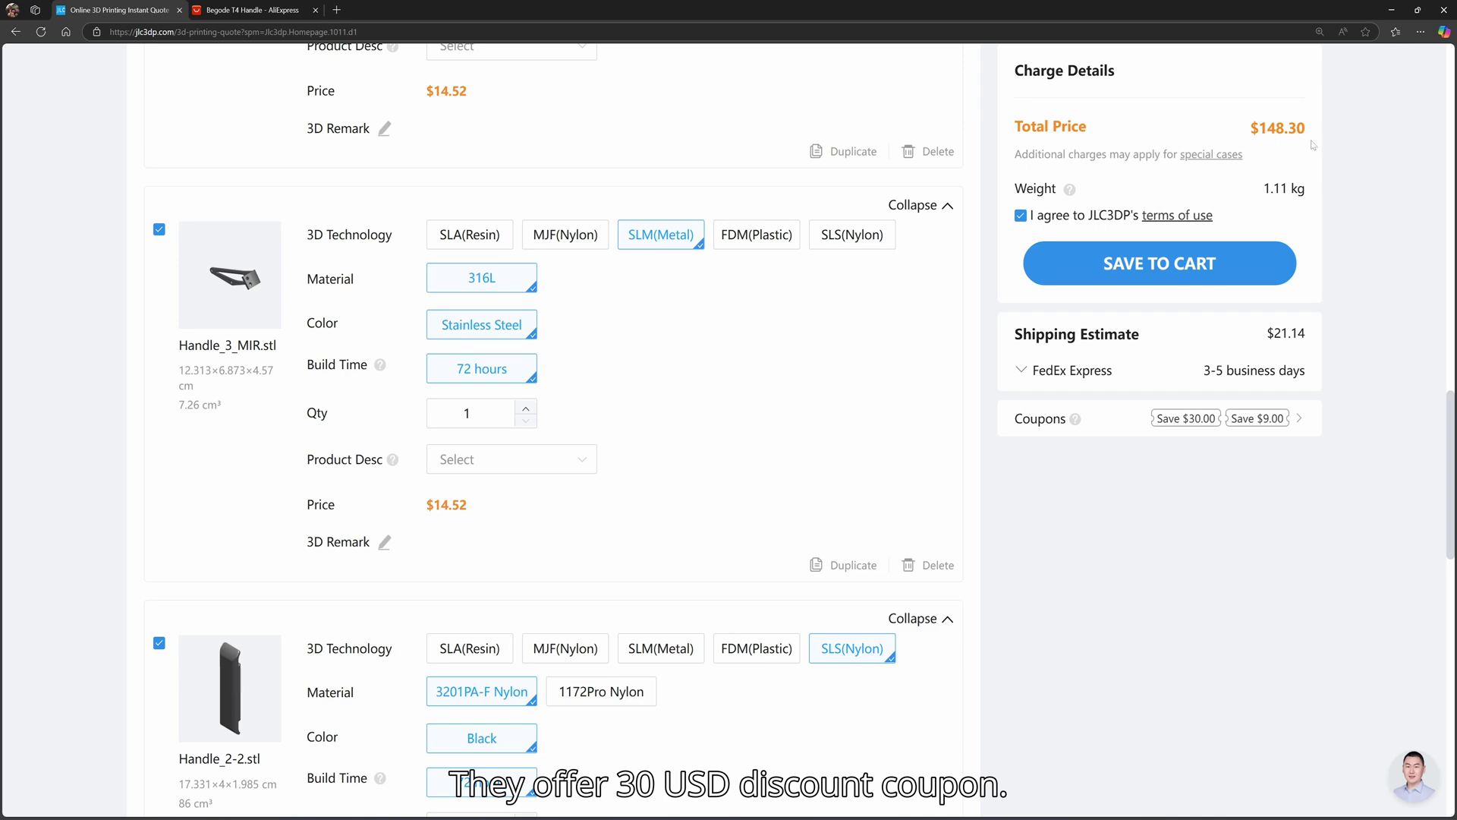
- Switch to the AliExpress 'begode t4 handle' search results
{"action": "scroll", "coordinate": [727, 487], "scroll_direction": "up", "scroll_amount": 5}
{"action": "scroll", "coordinate": [727, 487], "scroll_direction": "up", "scroll_amount": 1}
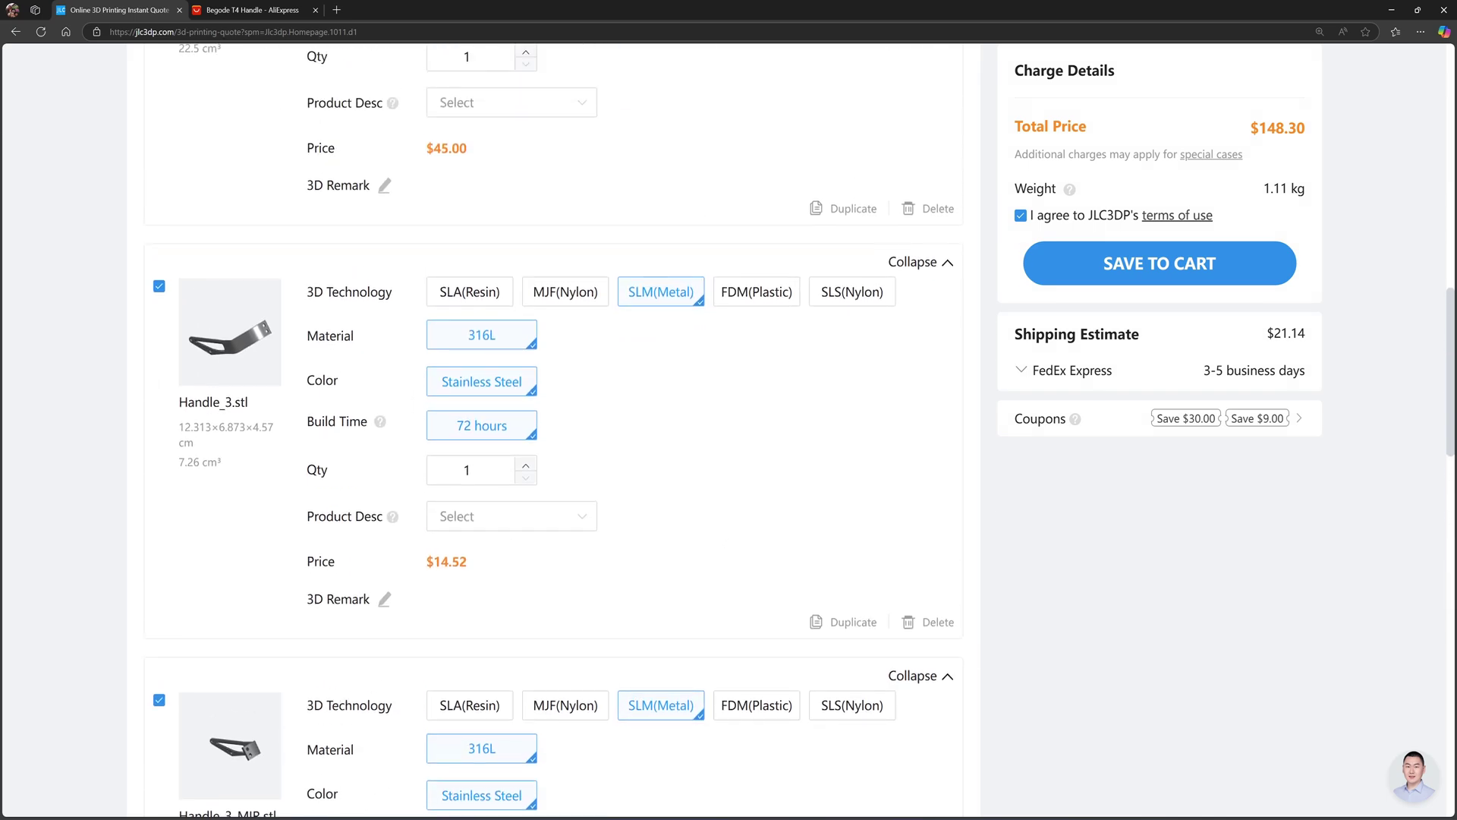
{"action": "left_click", "coordinate": [242, 9]}
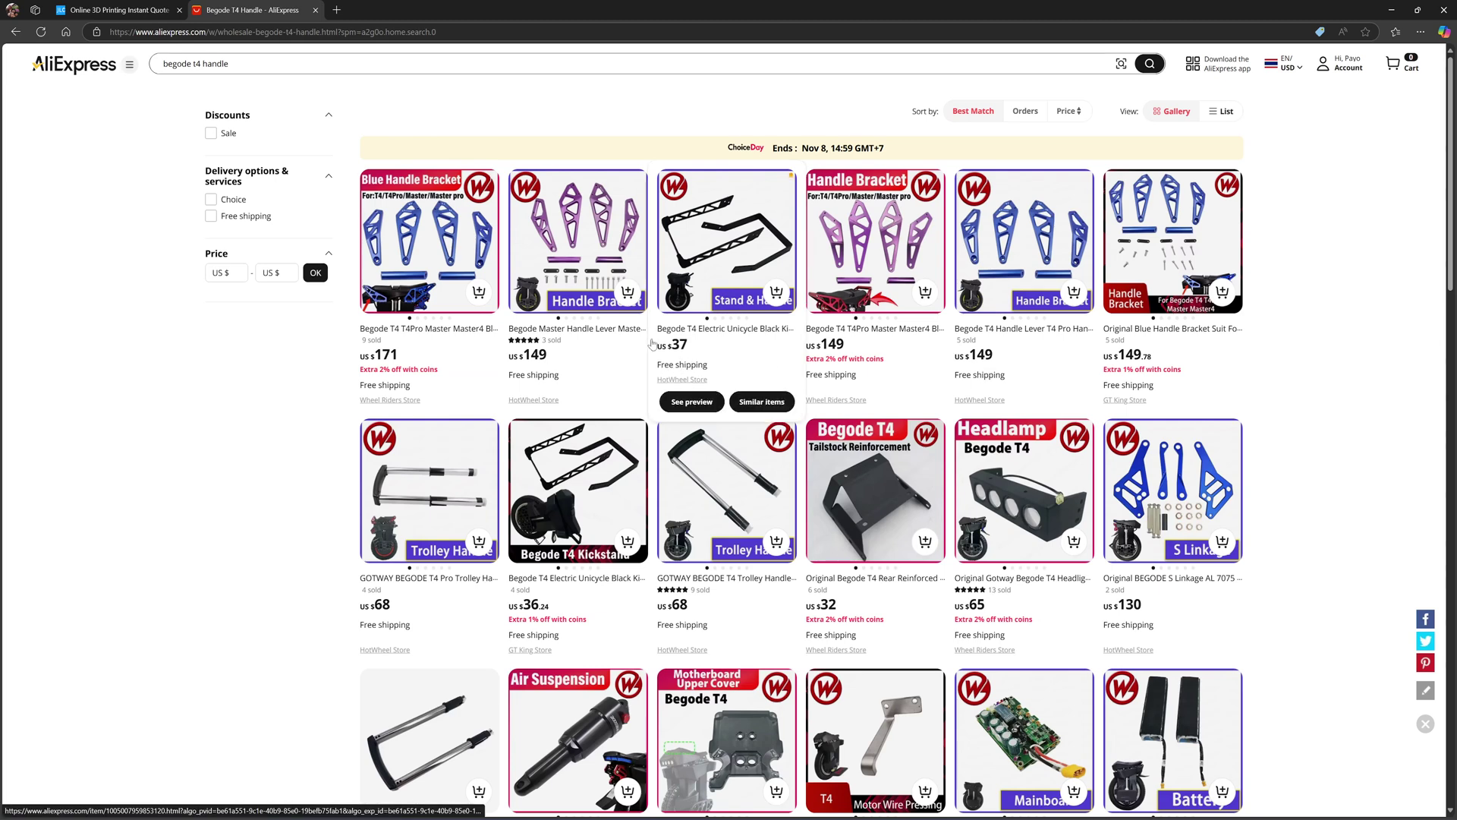
- Open the purple Begode Master Handle Bracket listing priced at US $149.00
{"action": "mouse_move", "coordinate": [626, 334]}
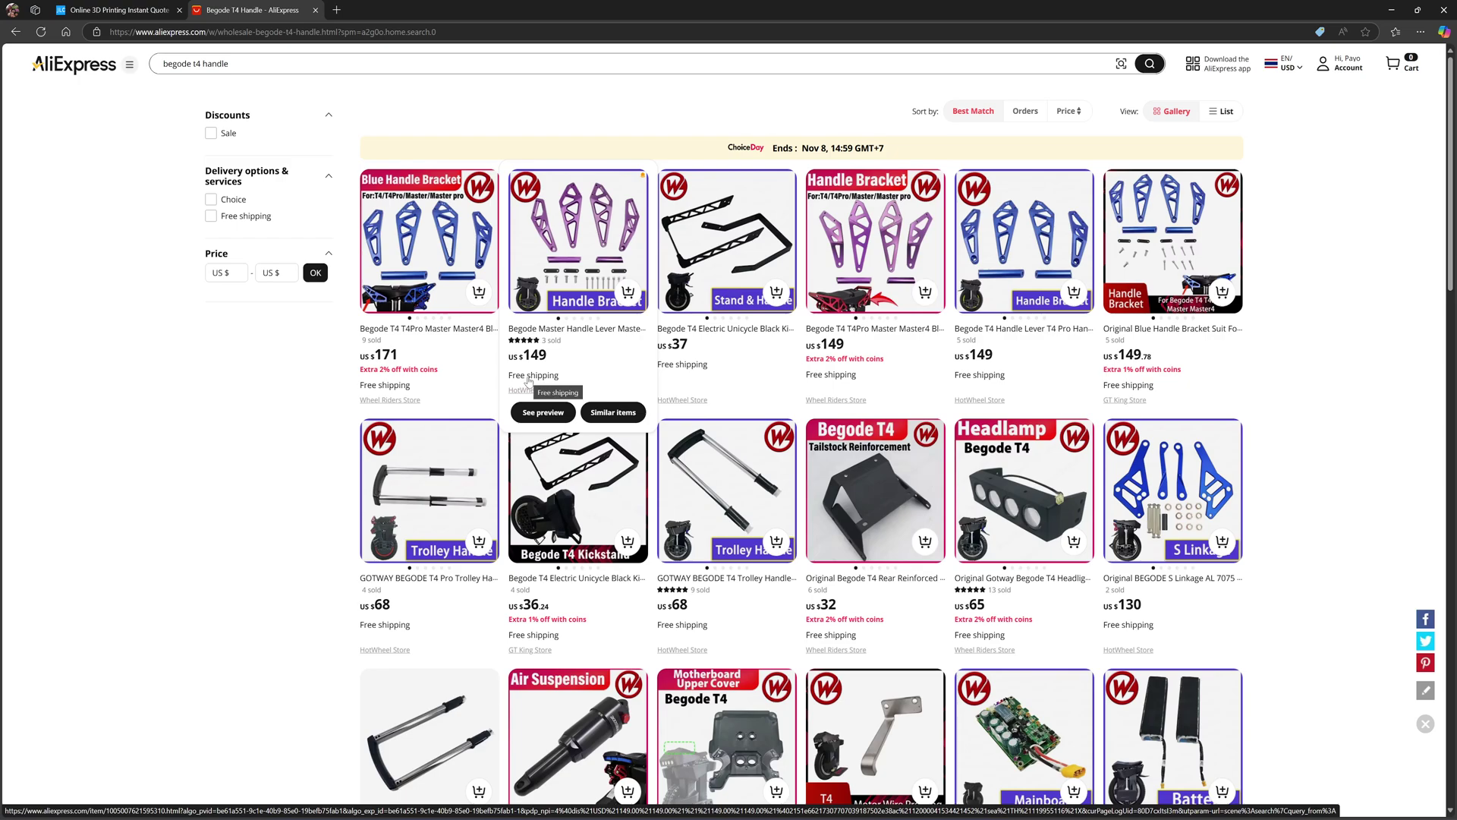
{"action": "left_click", "coordinate": [591, 336]}
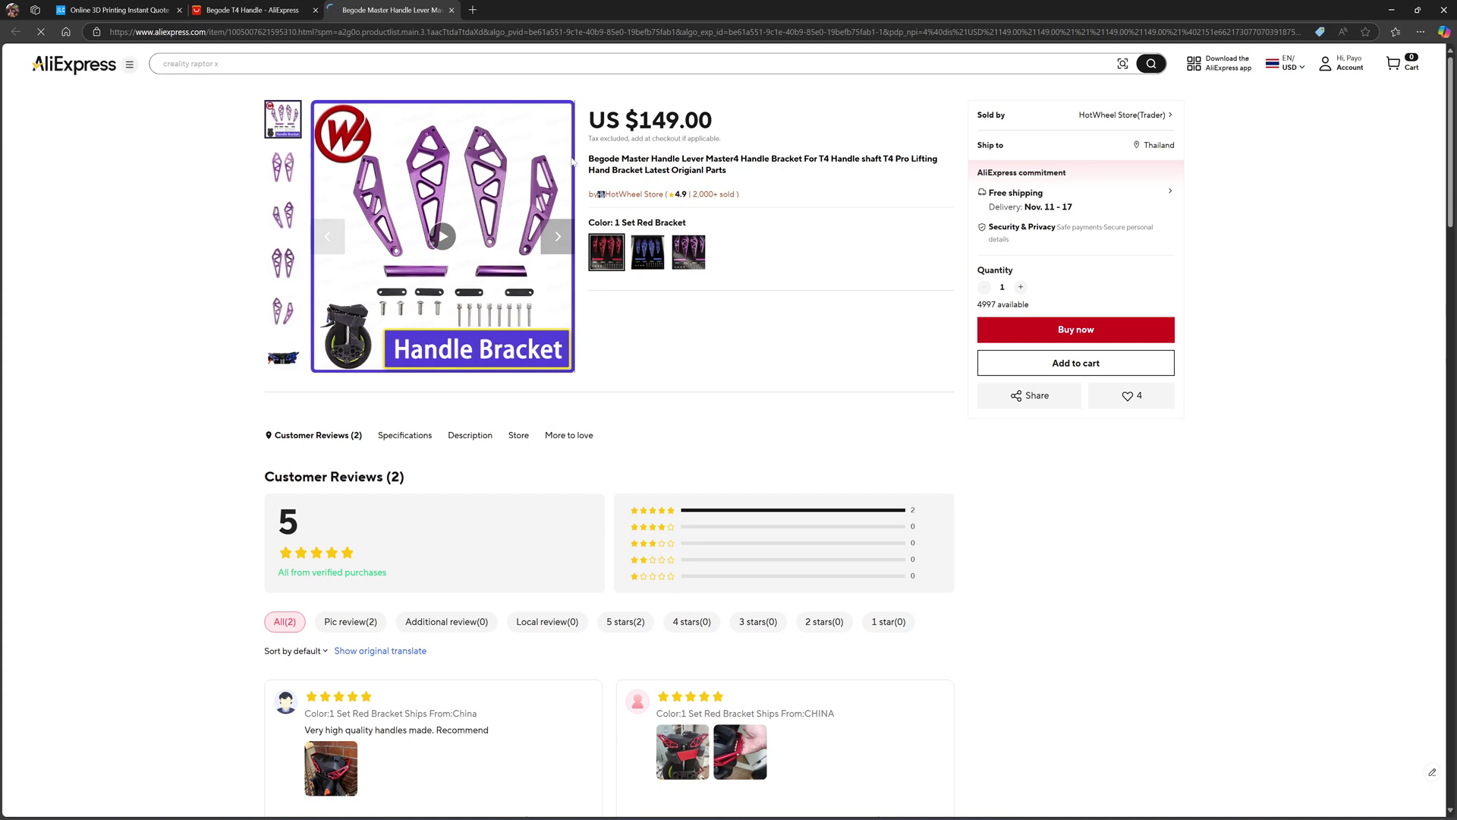
{"action": "scroll", "coordinate": [733, 391], "scroll_direction": "down", "scroll_amount": 1}
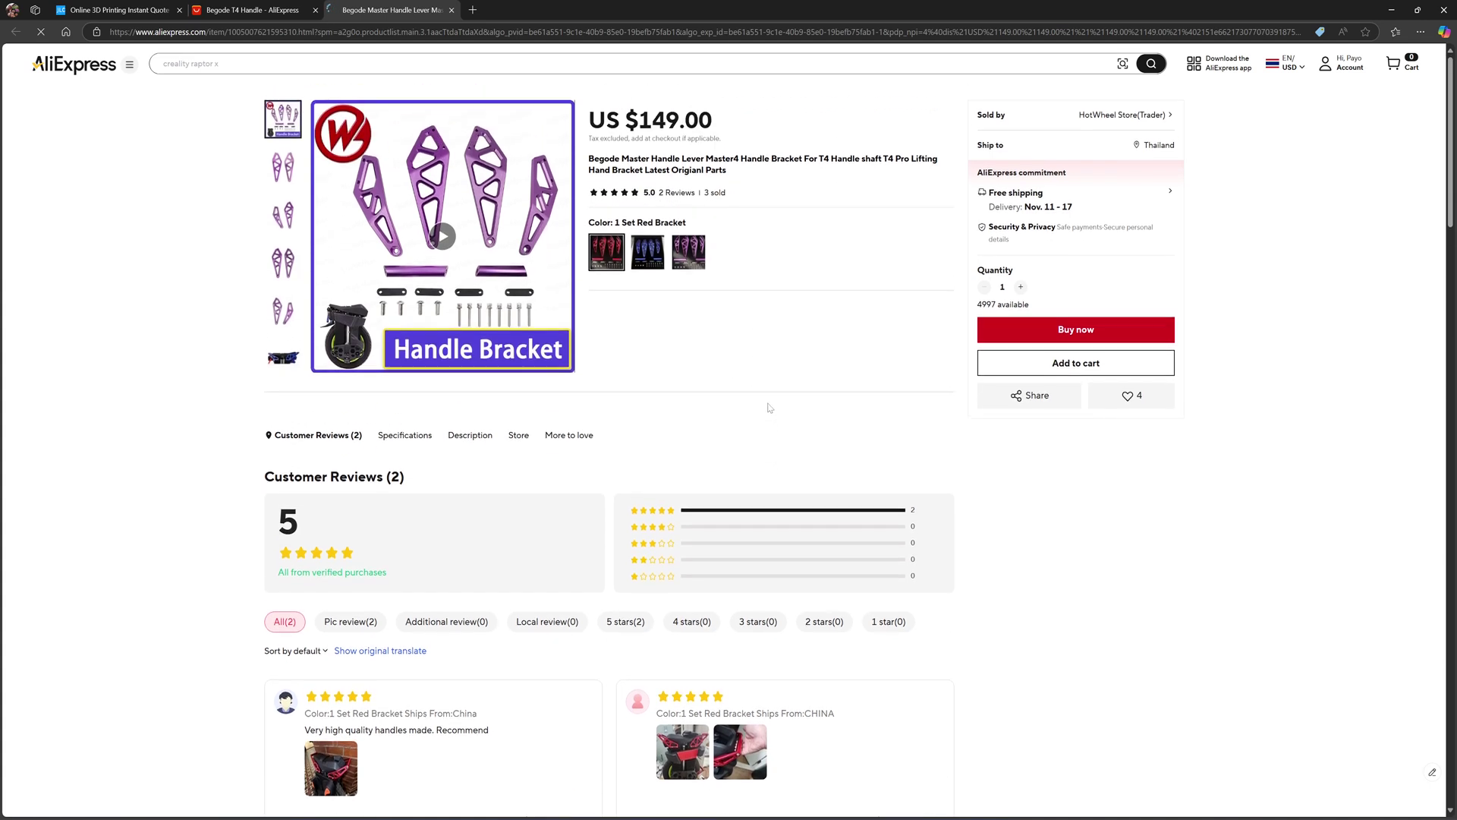
{"action": "scroll", "coordinate": [771, 410], "scroll_direction": "up", "scroll_amount": 1}
- Enlarge the first customer review photo showing the red bracket on a unicycle
{"action": "scroll", "coordinate": [739, 326], "scroll_direction": "down", "scroll_amount": 5}
{"action": "left_click", "coordinate": [335, 415]}
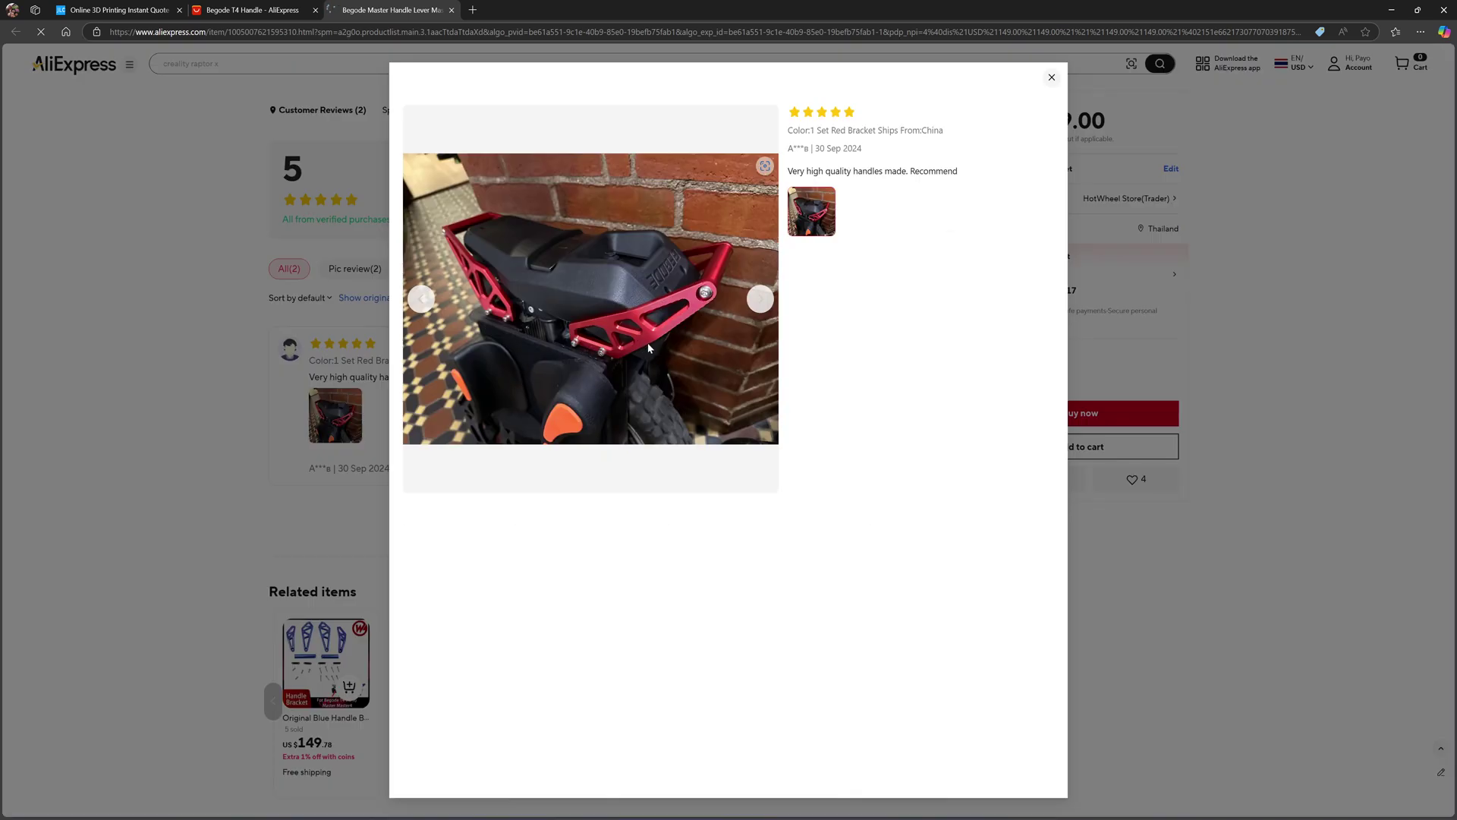